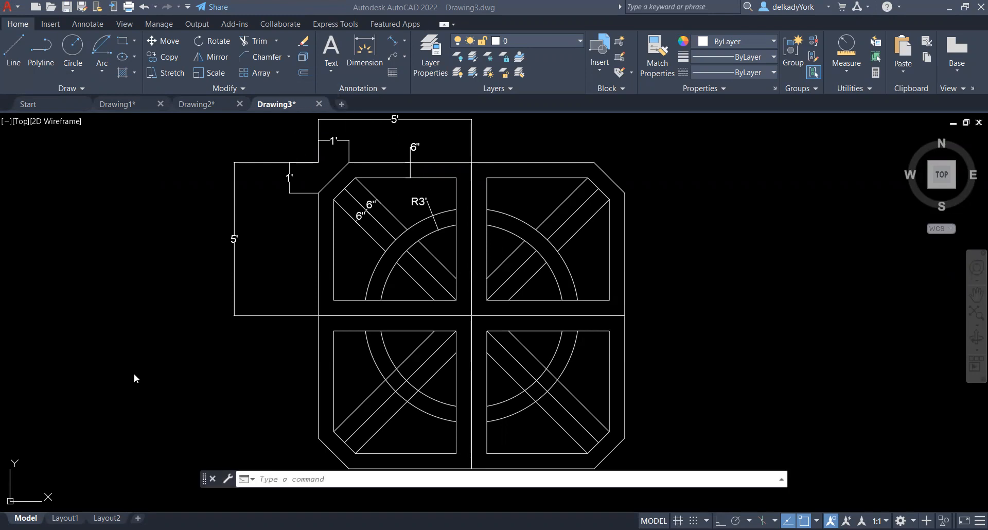
Check the drawing units for architectural length type, 0'-0 1/8" precision and inches as insertion scale, and accept them
type("UNITS")
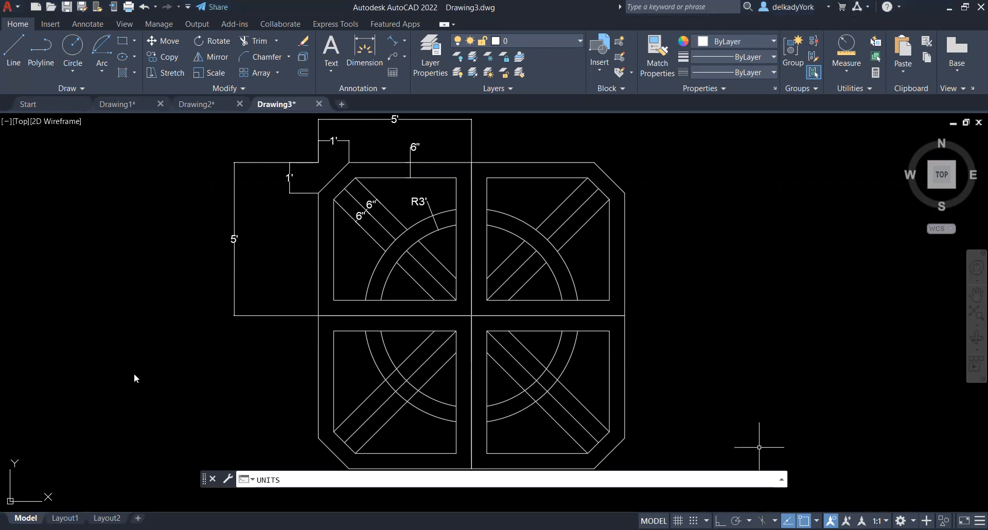
key("Return")
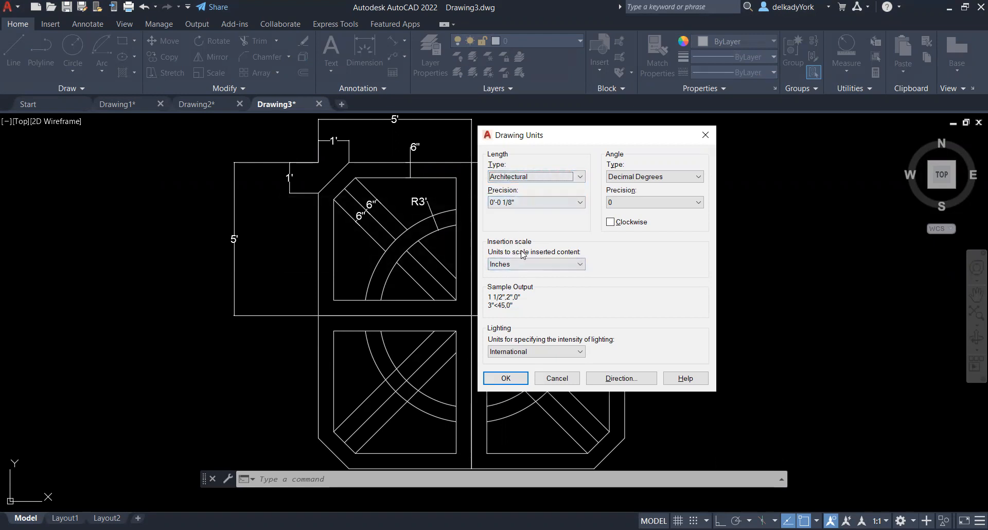
left_click(505, 379)
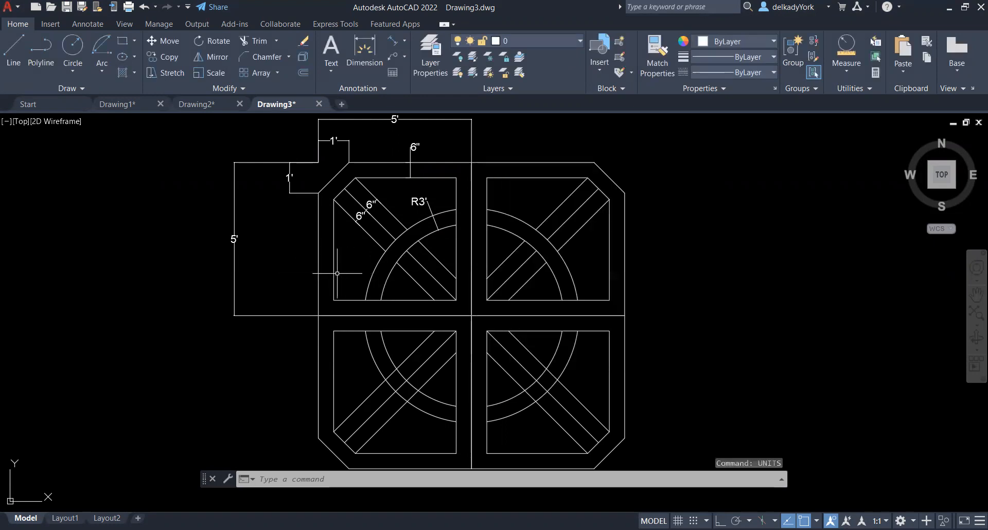
Draw a 5' by 5' rectangle in the empty space to the right of the dimensioned reference drawing
scroll(299, 247, "down", 2)
scroll(498, 210, "up", 2)
scroll(498, 210, "down", 2)
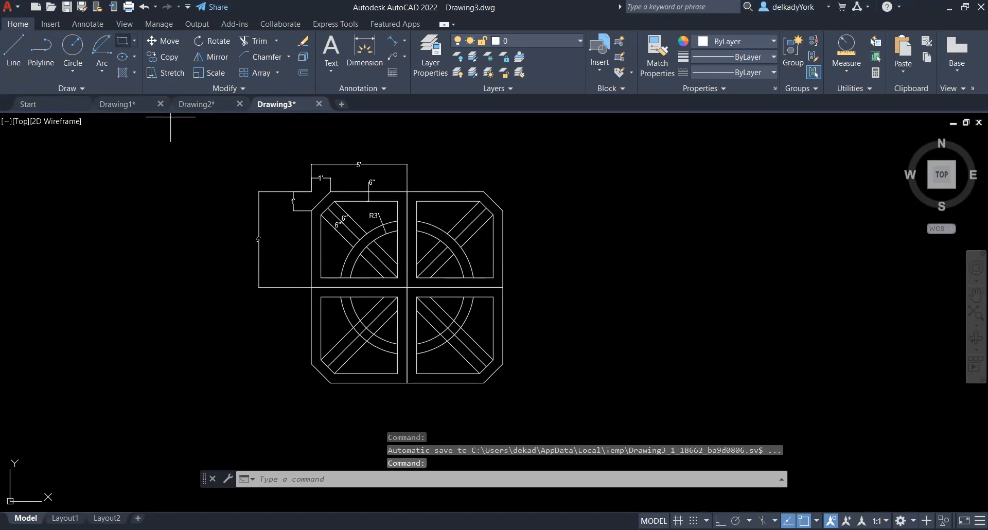
left_click(635, 375)
type("5'")
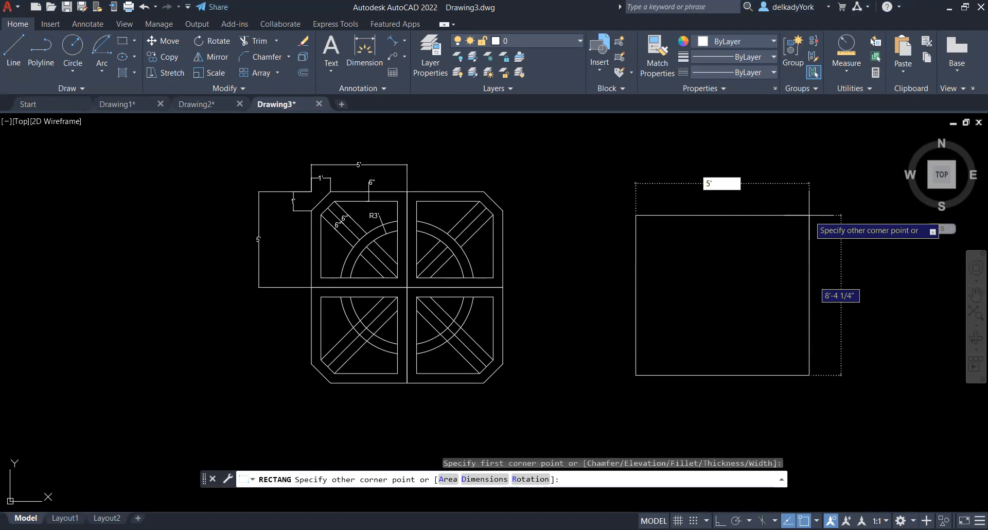
key("Tab")
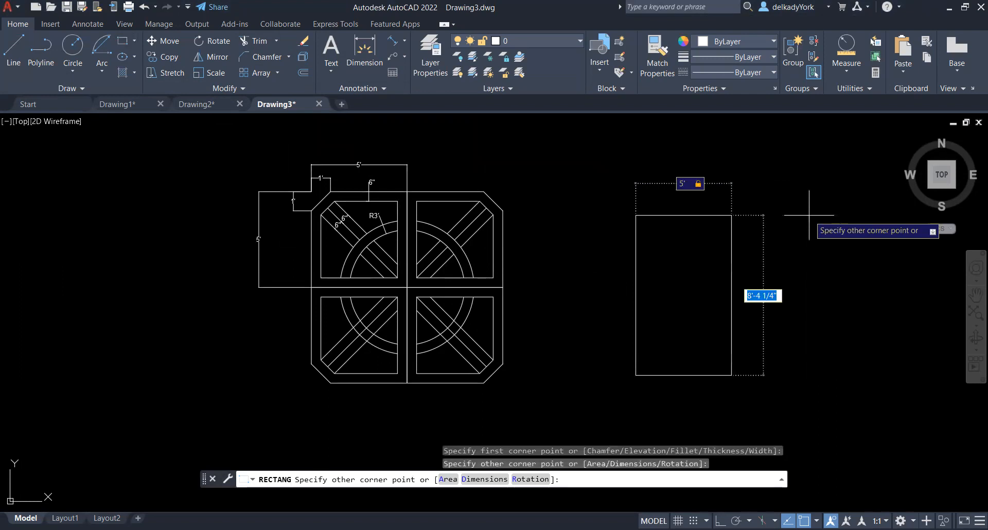
type("5")
key("Return")
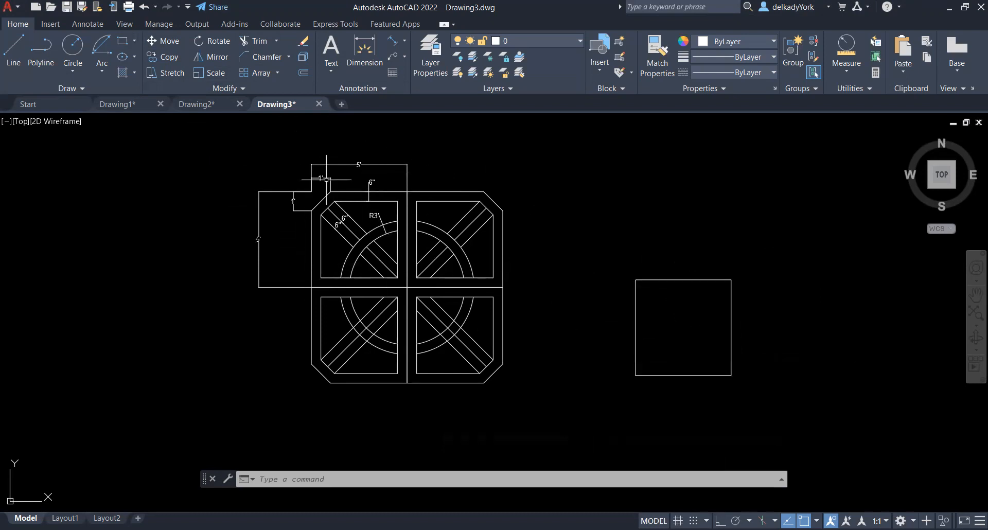
Move the new square straight up by its own height, from its lower-right corner to its upper-right corner
left_click(165, 41)
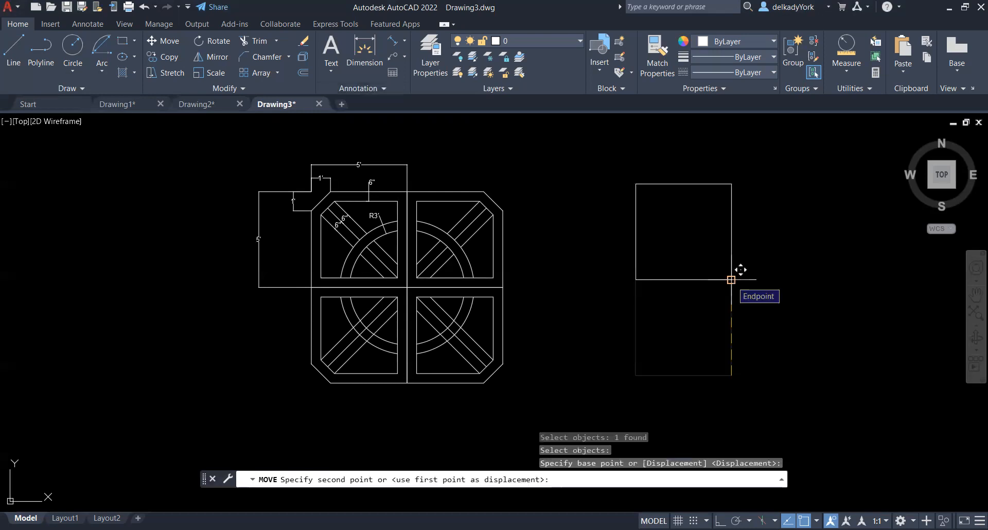
left_click(731, 280)
scroll(678, 175, "up", 2)
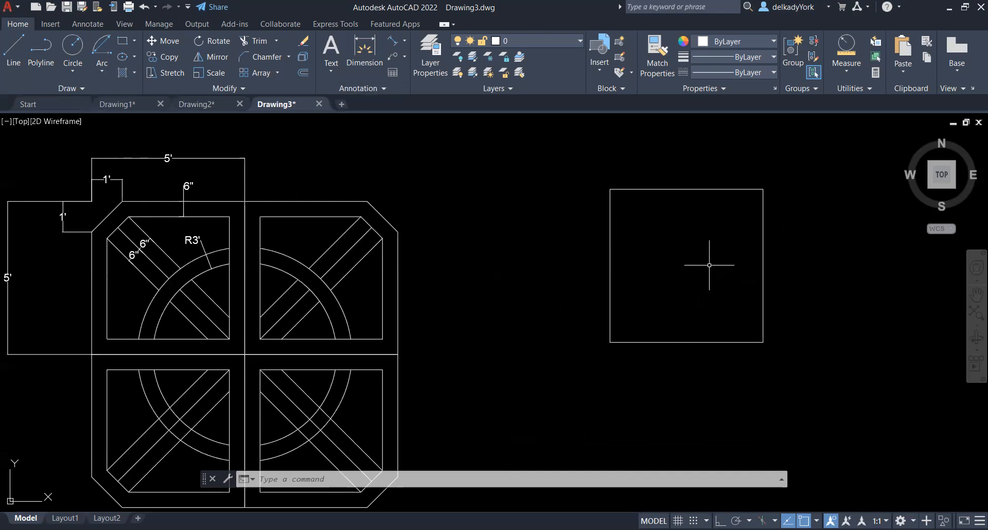
Chamfer the square's upper-left corner with both chamfer distances set to 1'
left_click(267, 57)
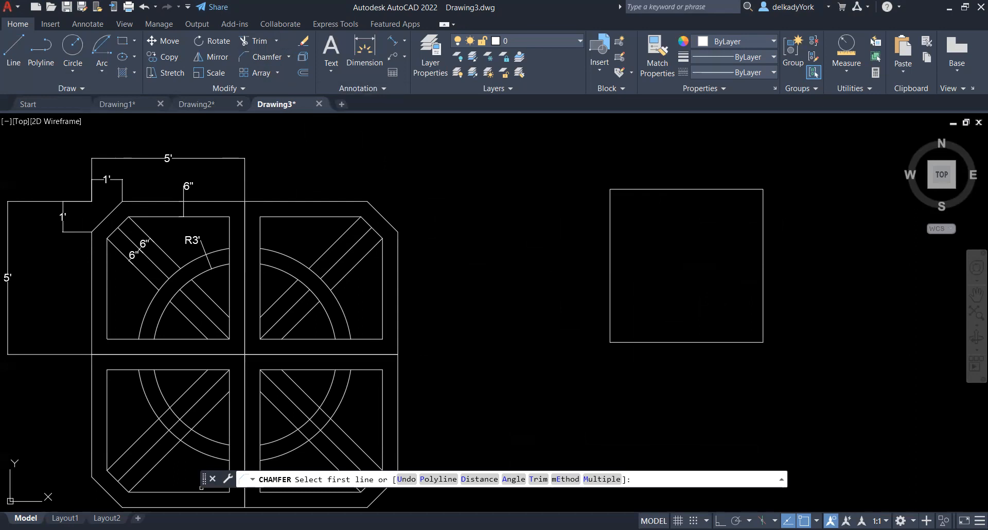
left_click_drag(204, 478, 228, 150)
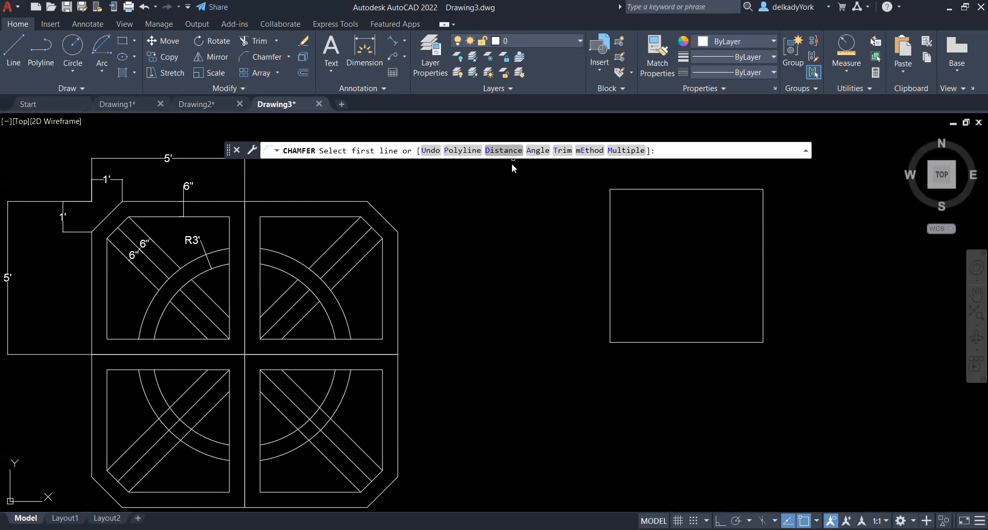
type("d")
key("Return")
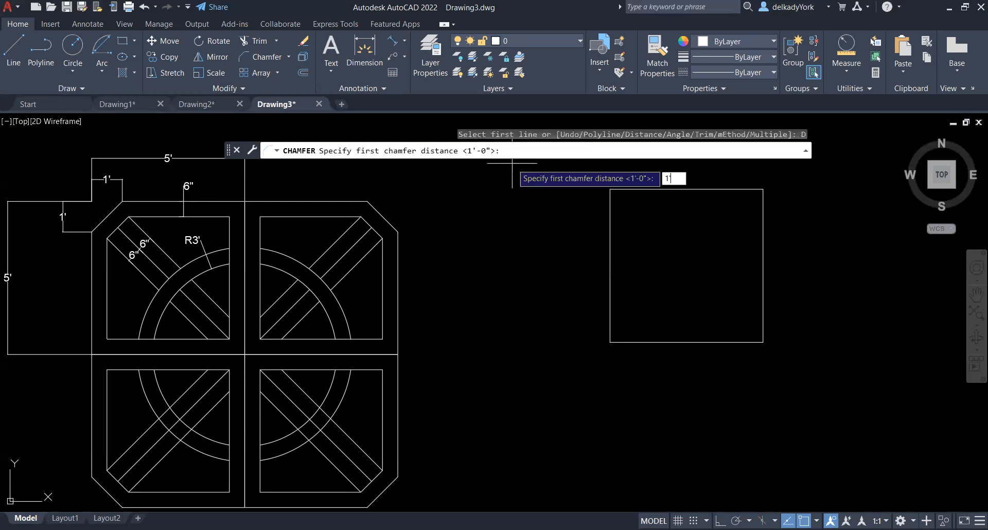
key("Return")
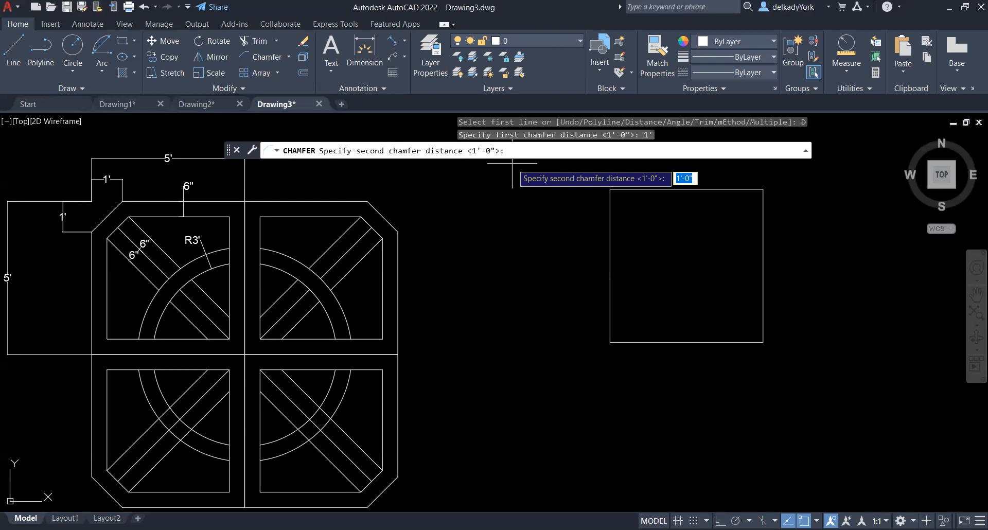
type("1'")
key("Return")
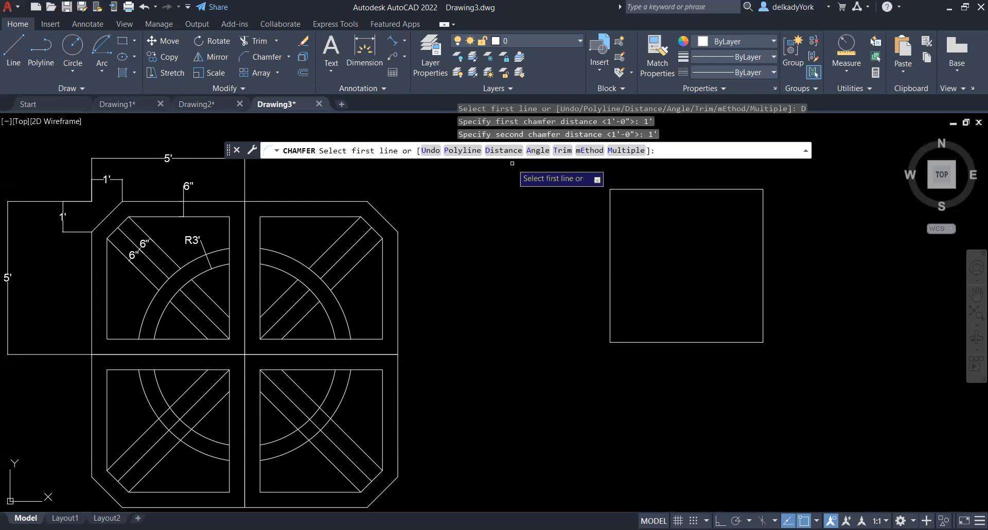
left_click(645, 189)
left_click(610, 231)
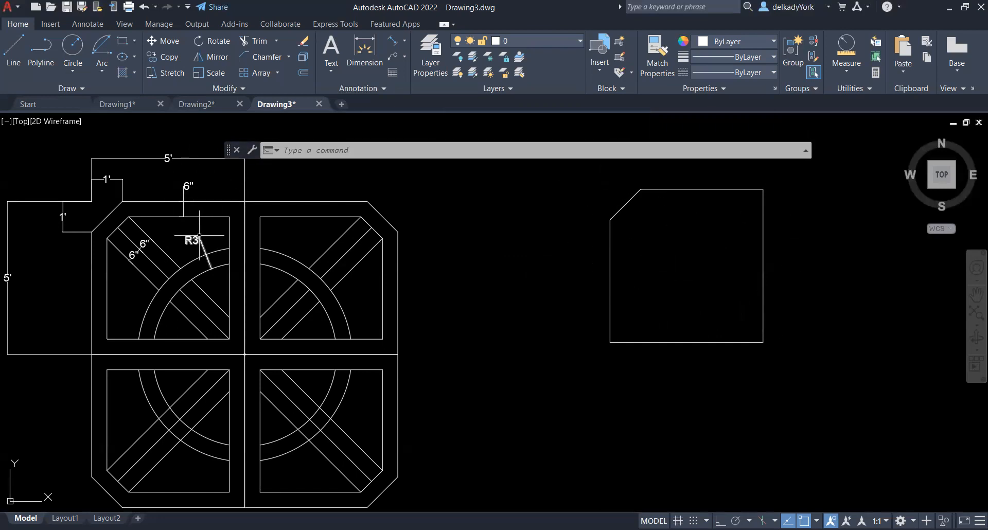
Offset the chamfered square 6" inward
left_click(304, 73)
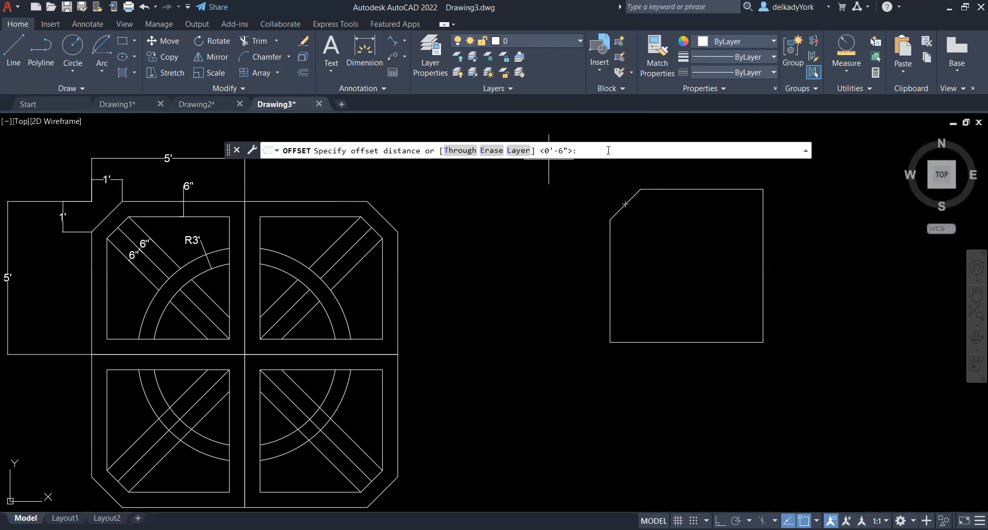
type("6\"")
key("Return")
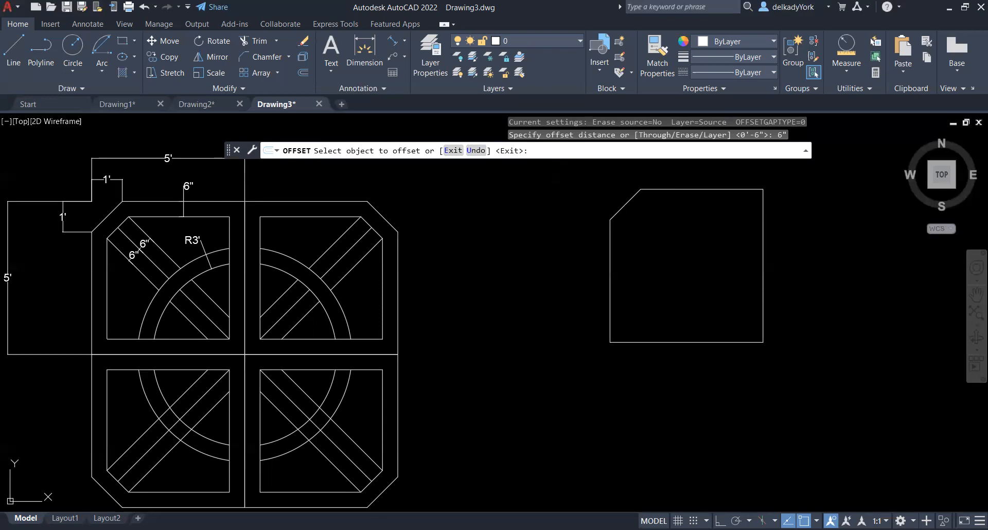
left_click(610, 250)
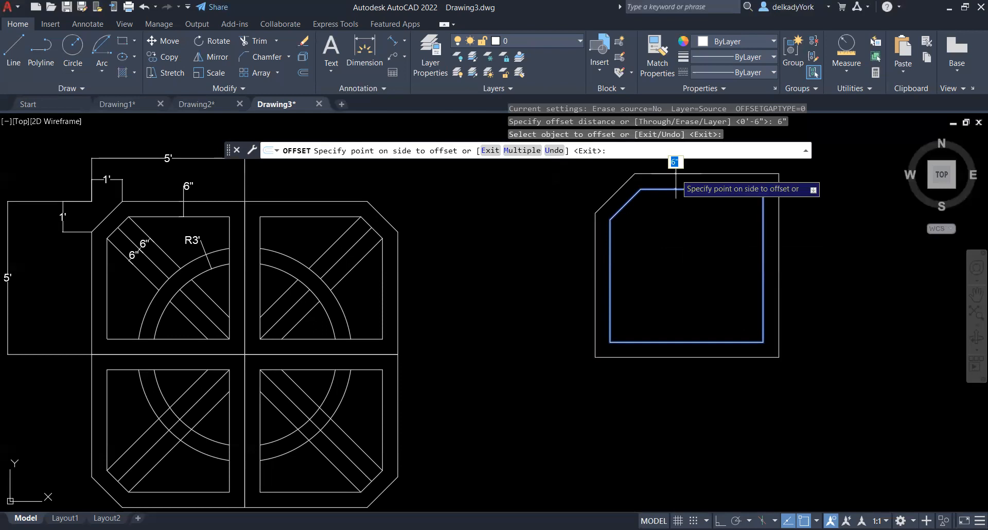
left_click(690, 246)
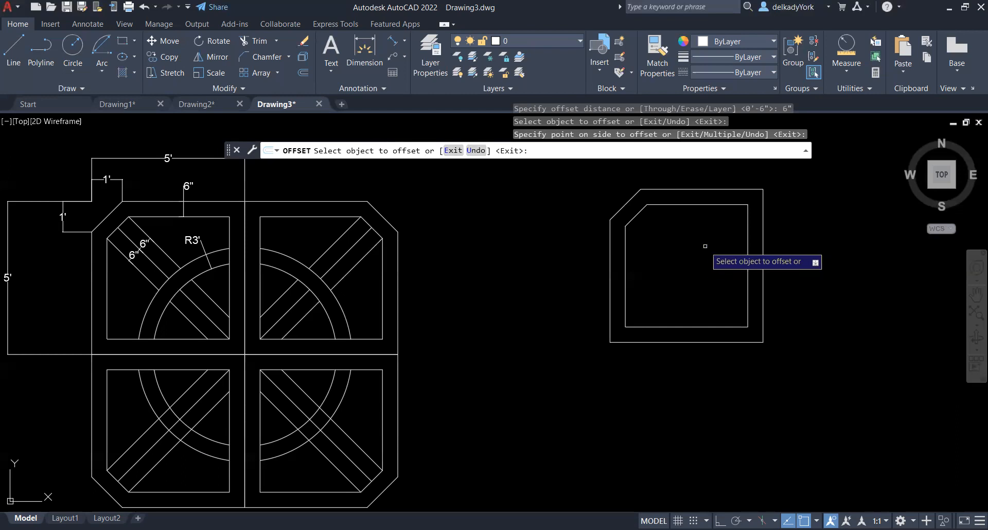
key("Escape")
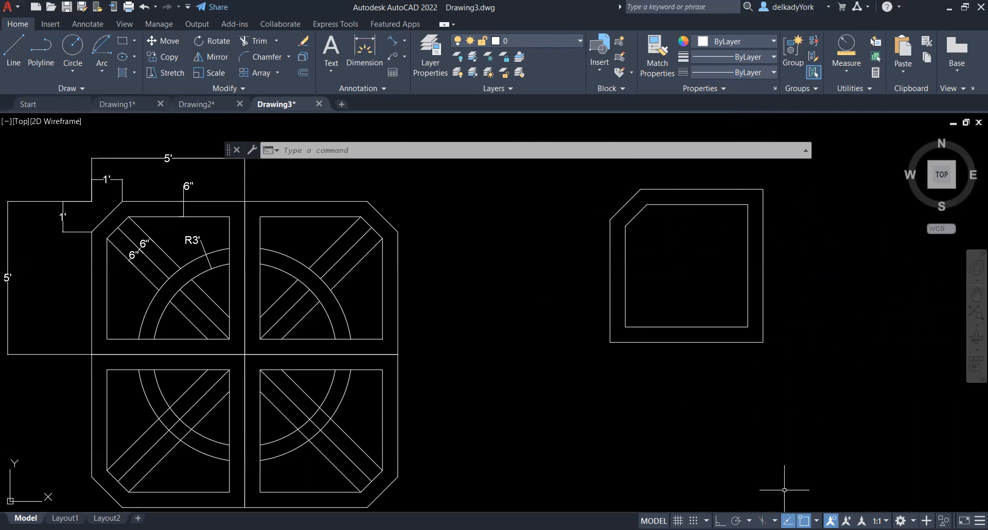
Mirror both chamfered outlines about the outer square's right edge, keeping the source objects
left_click(209, 56)
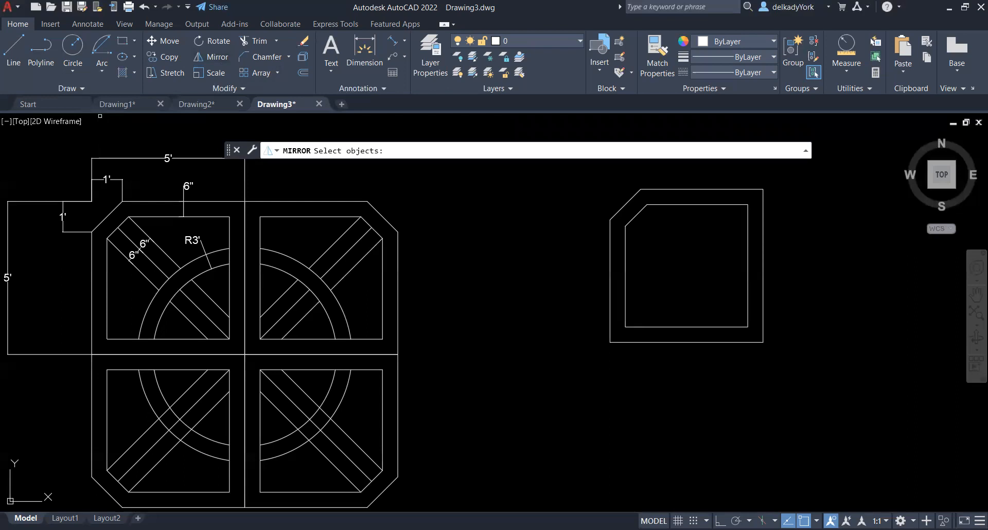
scroll(460, 382, "down", 2)
mouse_move(671, 237)
left_mouse_down()
mouse_move(600, 206)
mouse_move(525, 219)
mouse_move(494, 274)
mouse_move(507, 350)
mouse_move(567, 398)
mouse_move(702, 404)
mouse_move(724, 389)
mouse_move(761, 320)
mouse_move(756, 272)
mouse_move(728, 239)
left_mouse_up()
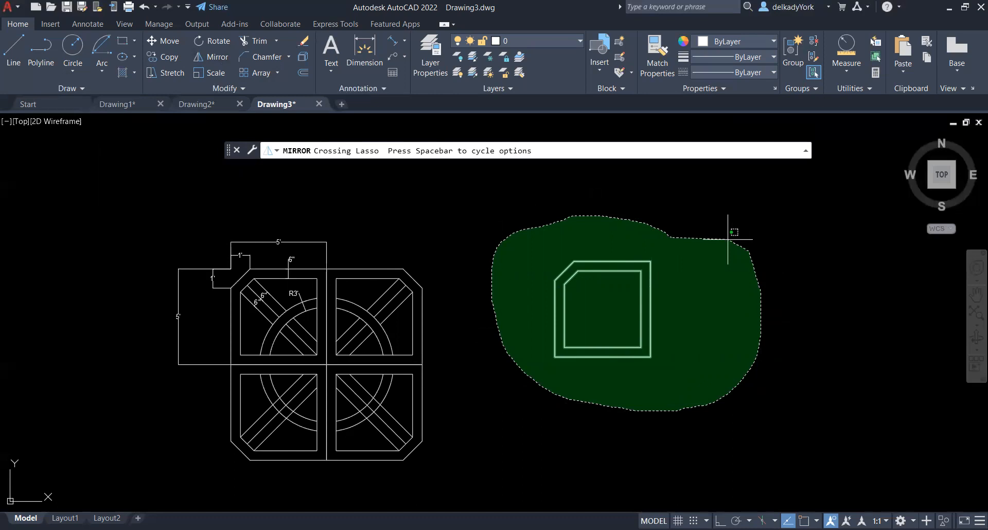
left_click_drag(728, 239, 728, 240)
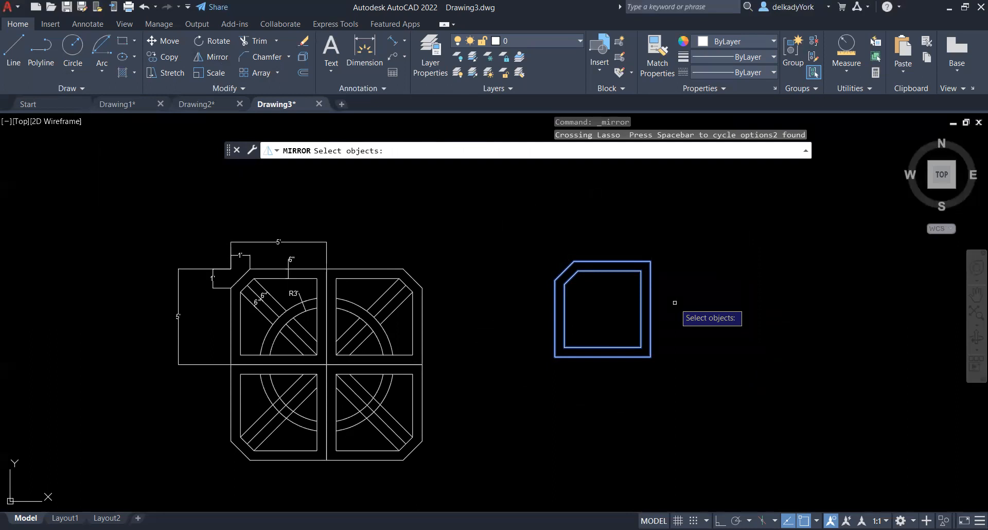
key("Return")
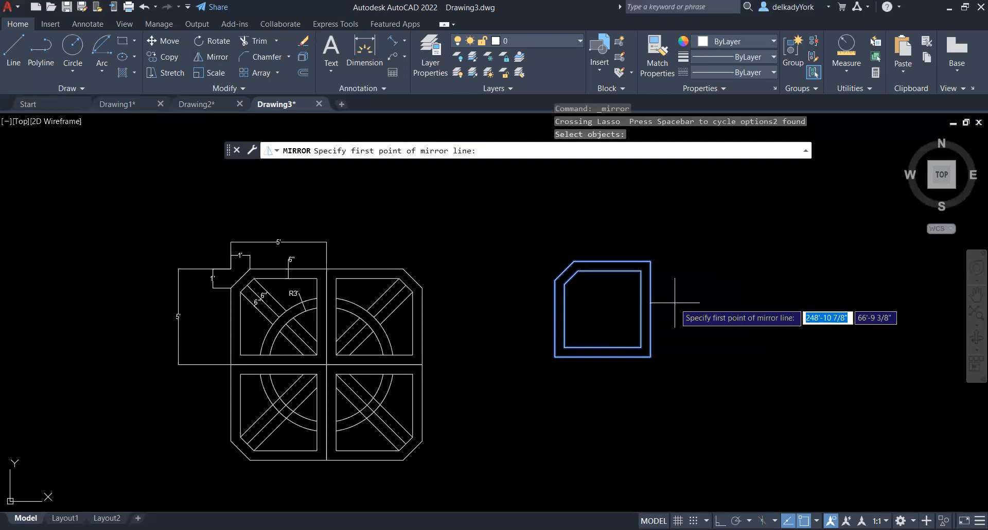
left_click(651, 357)
left_click(650, 261)
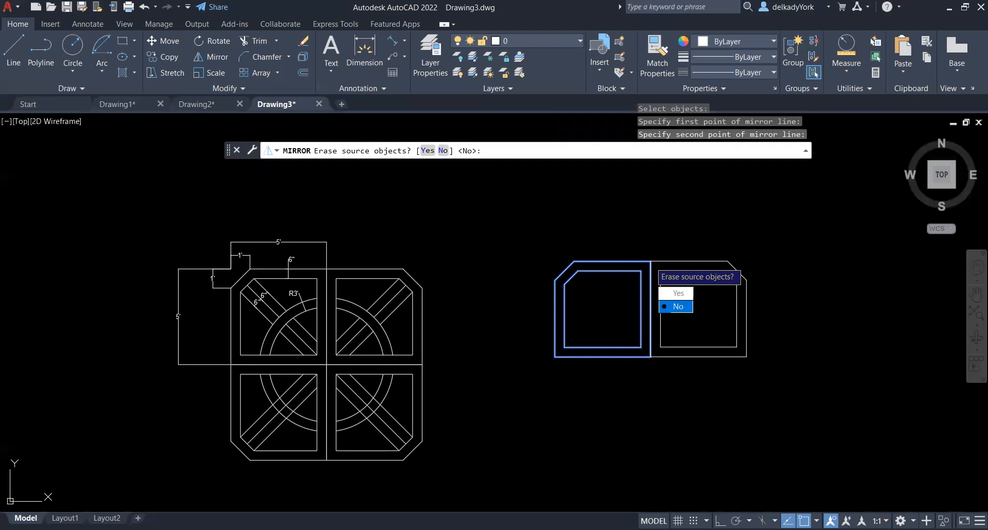
left_click(682, 307)
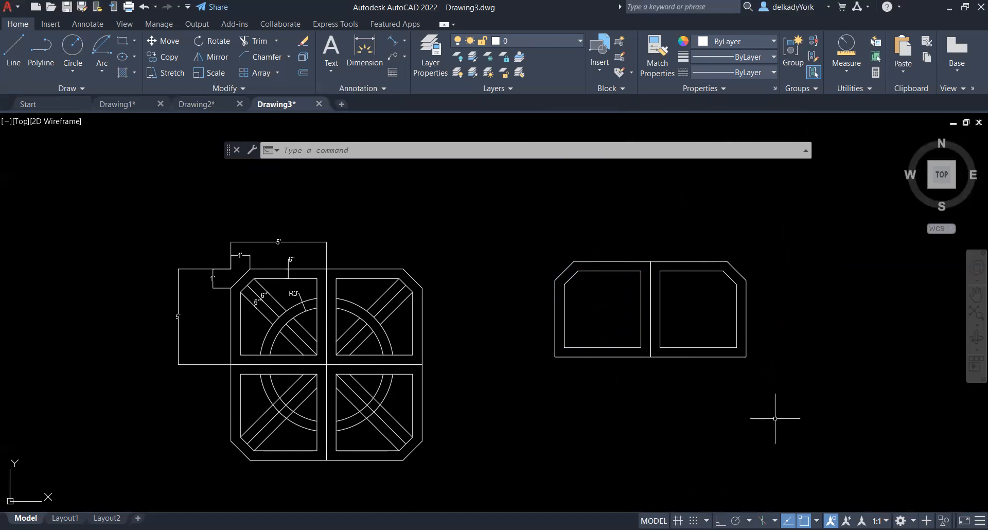
Mirror the two upper panels downward about their shared bottom edge, keeping the source objects
left_click(212, 57)
mouse_move(782, 241)
left_mouse_down()
mouse_move(530, 221)
mouse_move(525, 366)
mouse_move(772, 379)
mouse_move(811, 347)
left_mouse_up()
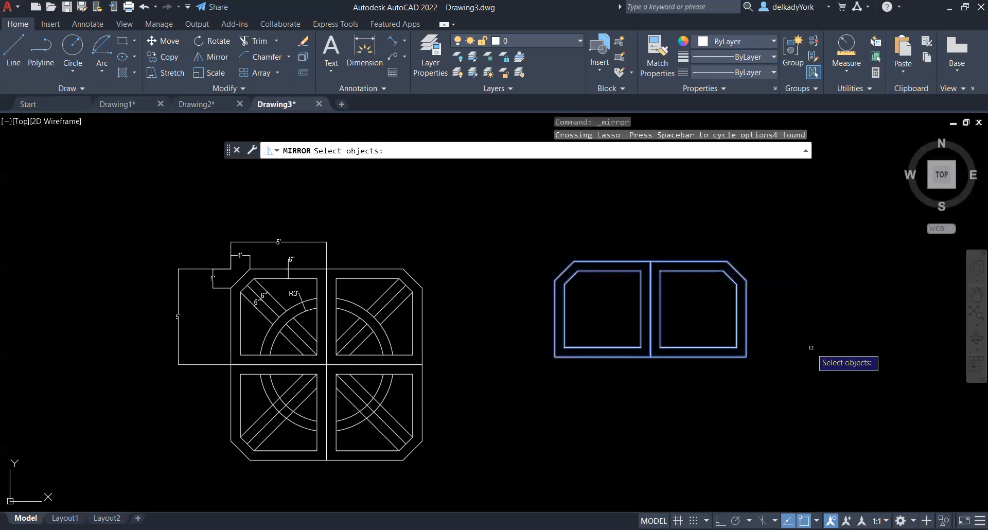
key("Return")
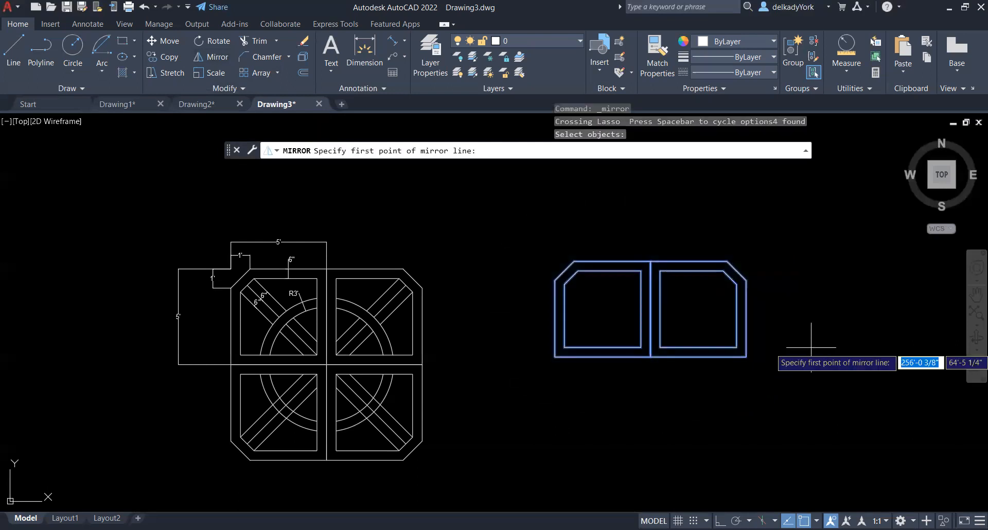
left_click(651, 356)
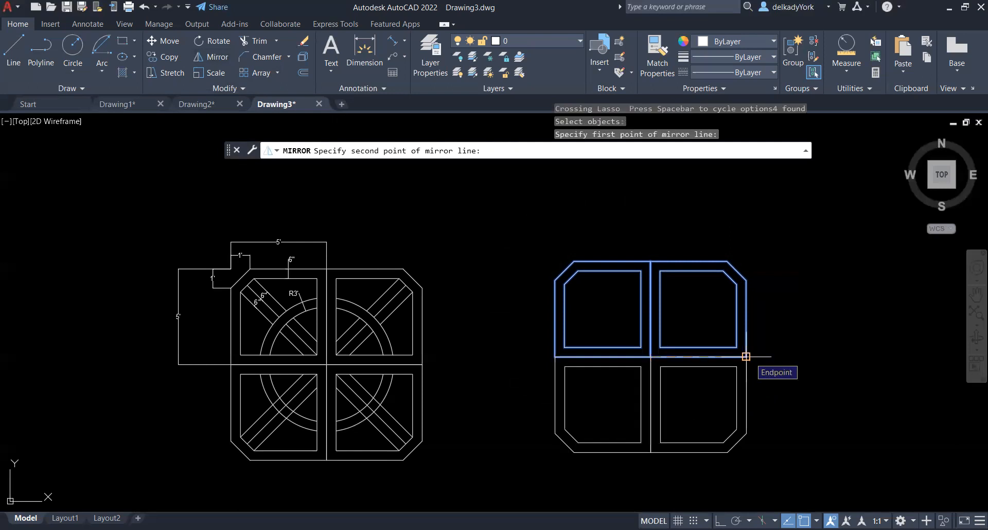
left_click(746, 357)
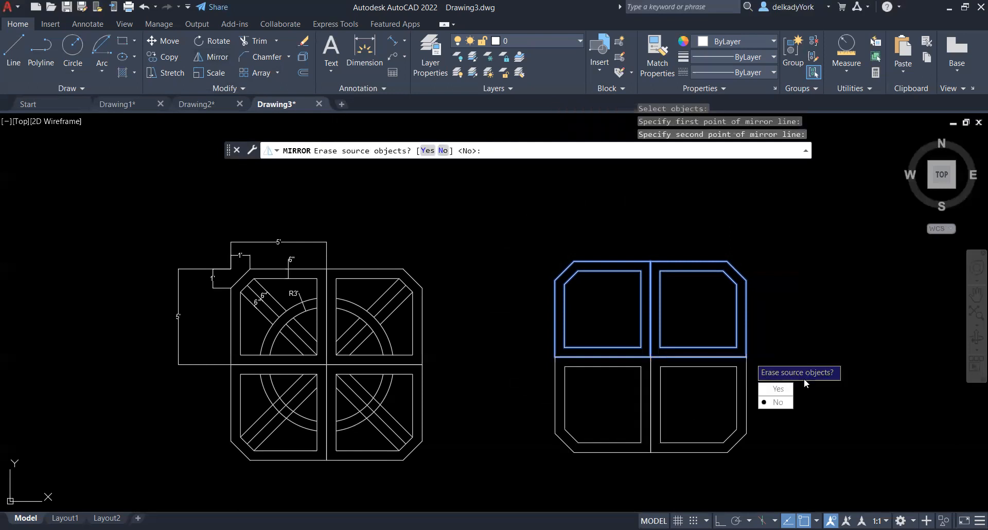
left_click(780, 404)
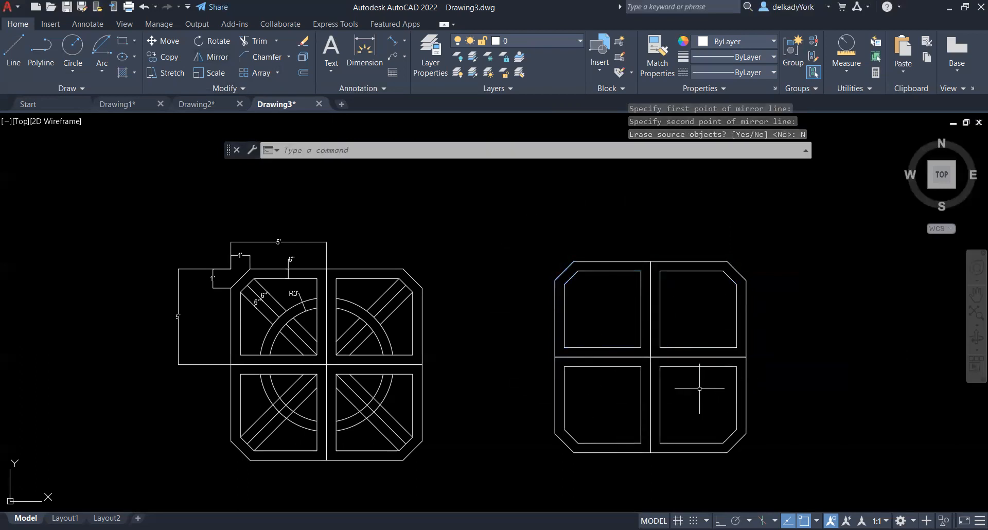
Draw a circle with a 3' radius centred where the four outer chamfered squares meet
scroll(633, 424, "up", 2)
scroll(633, 424, "down", 2)
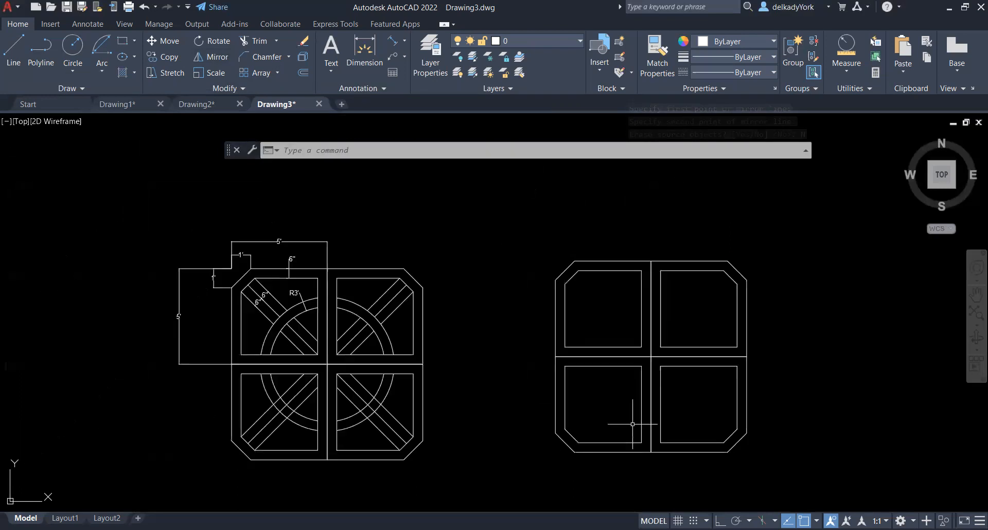
scroll(634, 412, "up", 2)
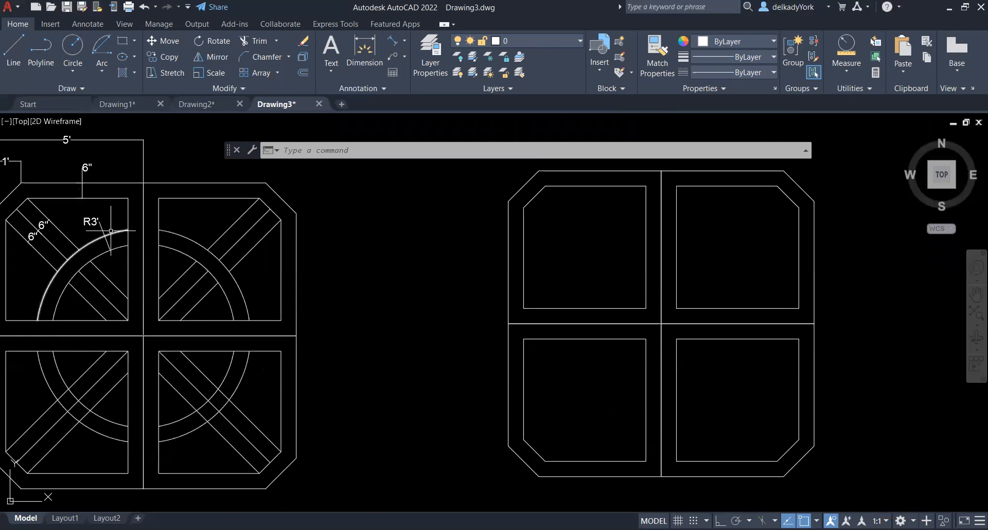
left_click(77, 70)
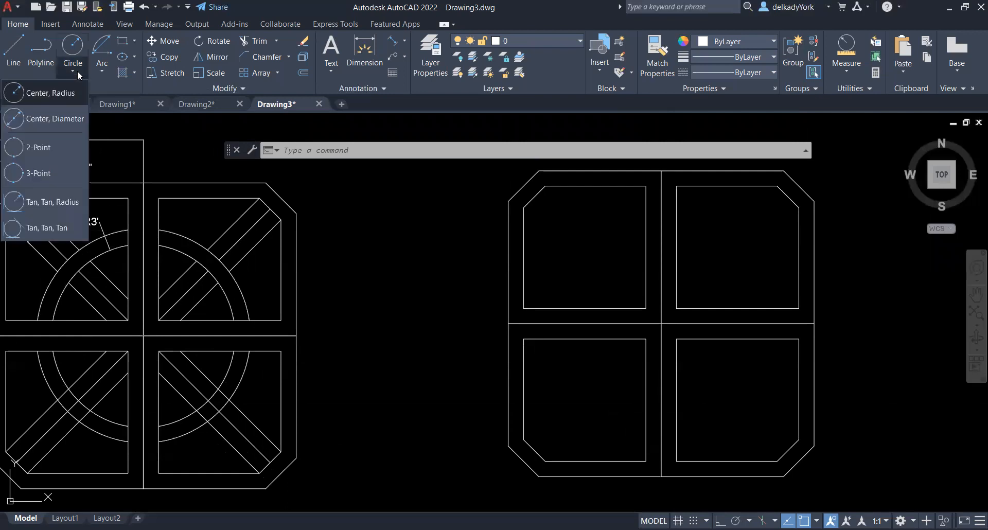
left_click(67, 94)
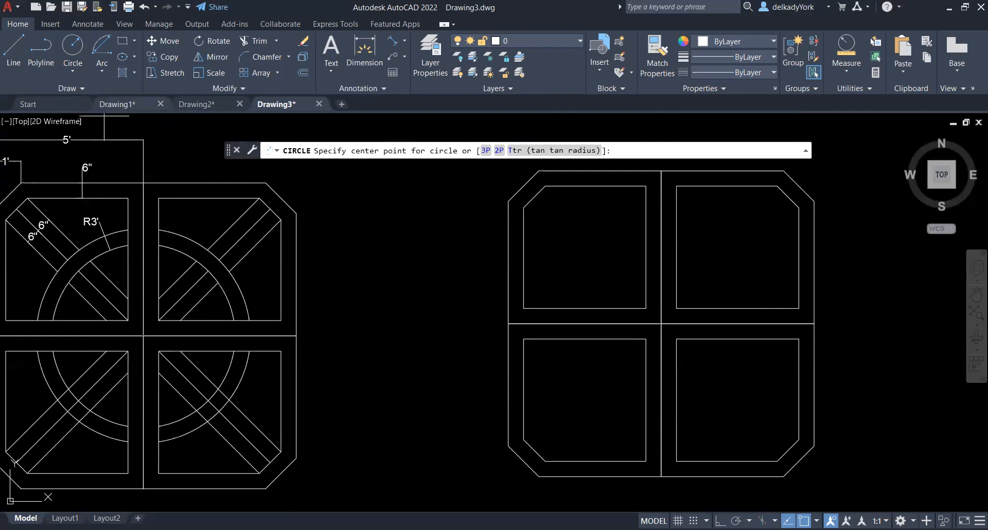
left_click(662, 324)
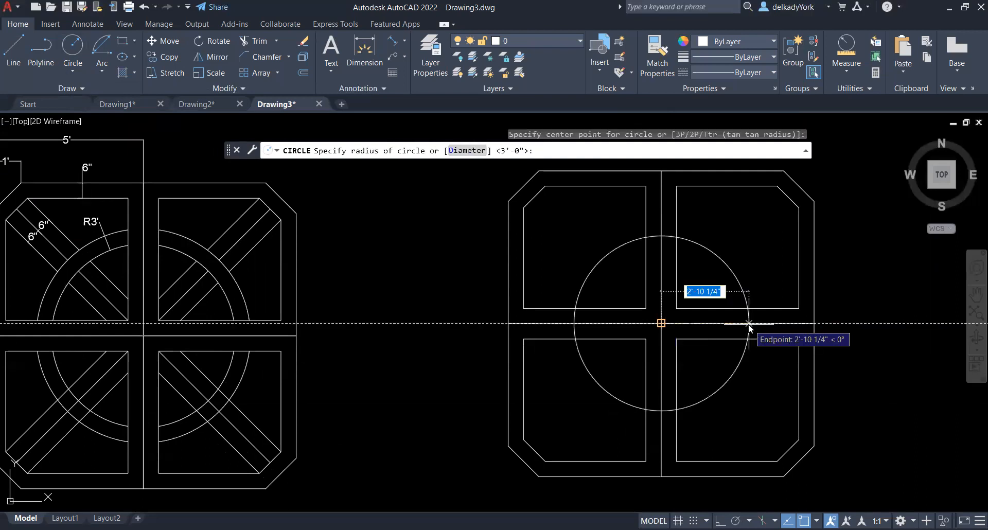
type("3'")
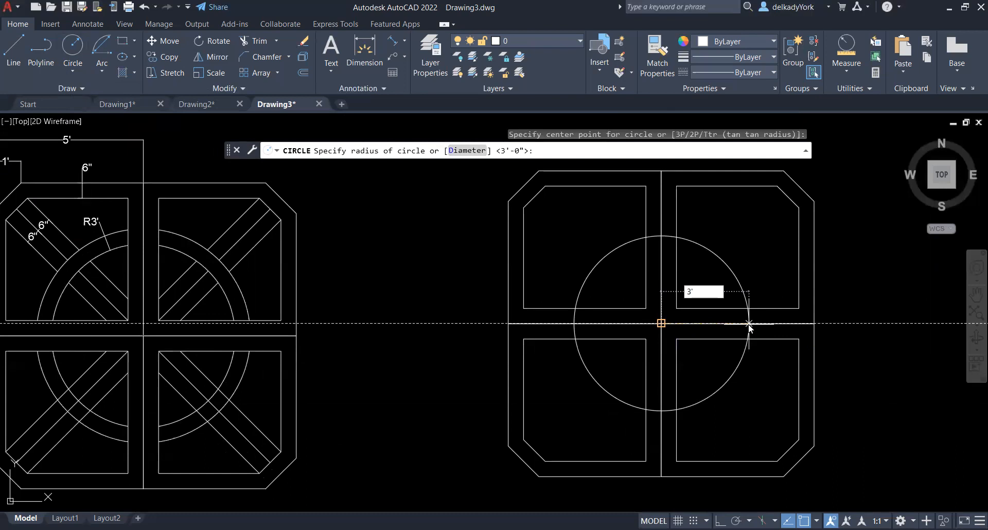
key("Return")
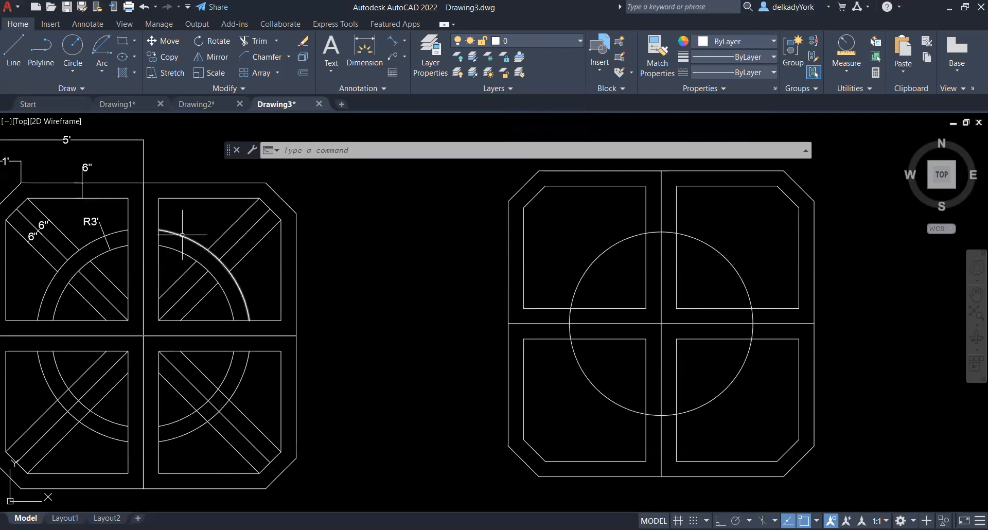
mouse_move(183, 235)
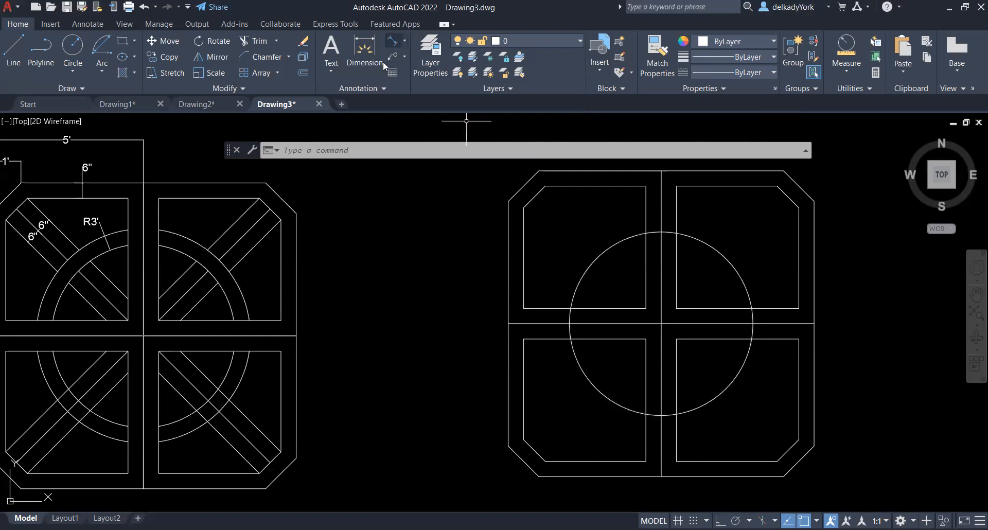
left_click(405, 41)
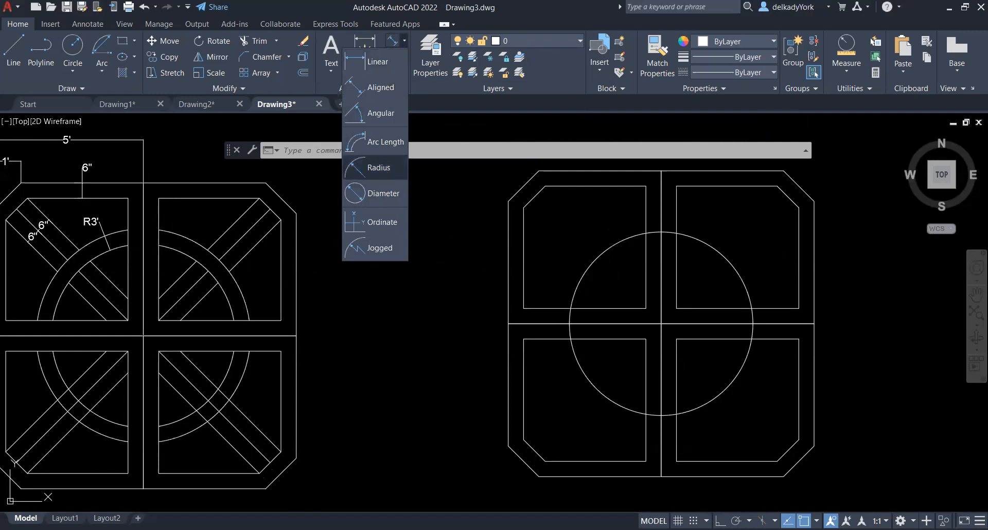
left_click(376, 168)
left_click(405, 40)
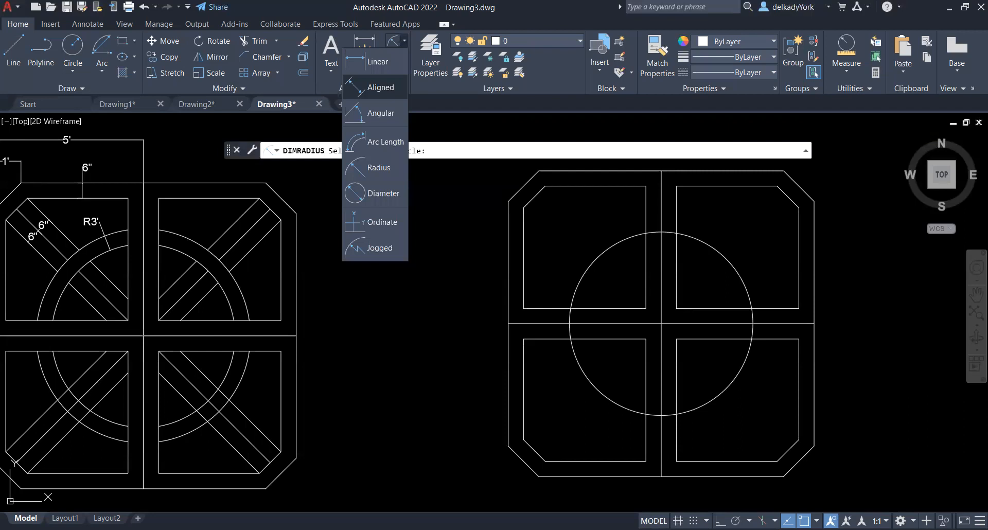
key("Escape")
Offset the circle 6" outward to form a circular band
scroll(40, 291, "up", 2)
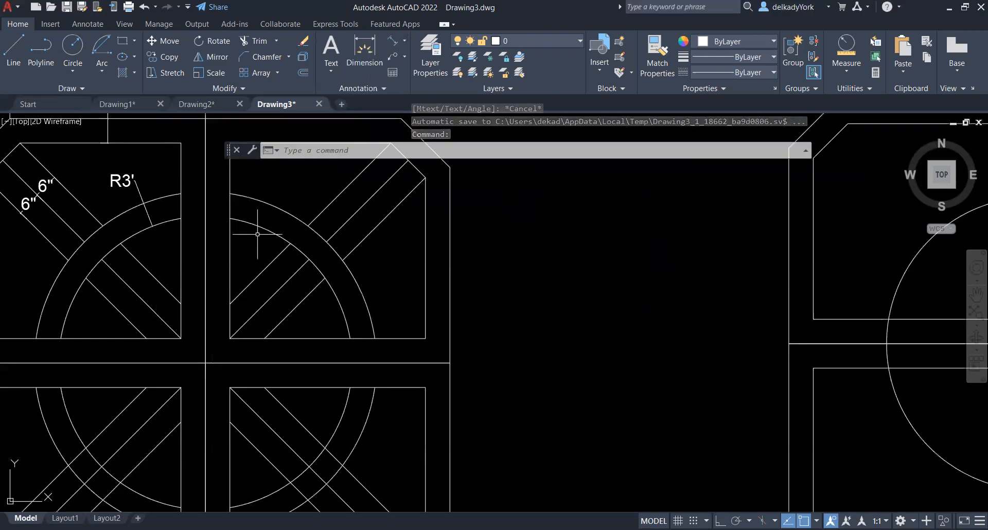
scroll(216, 236, "down", 2)
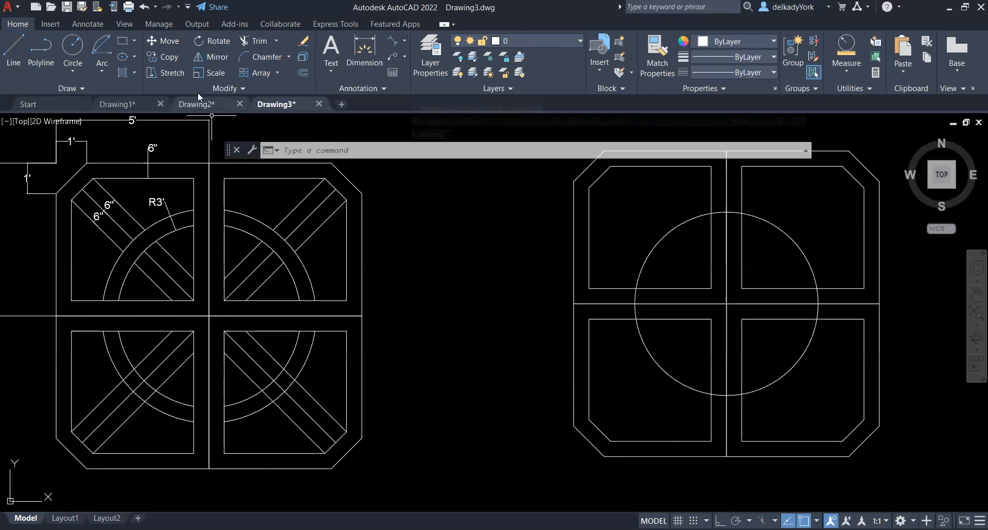
left_click(304, 72)
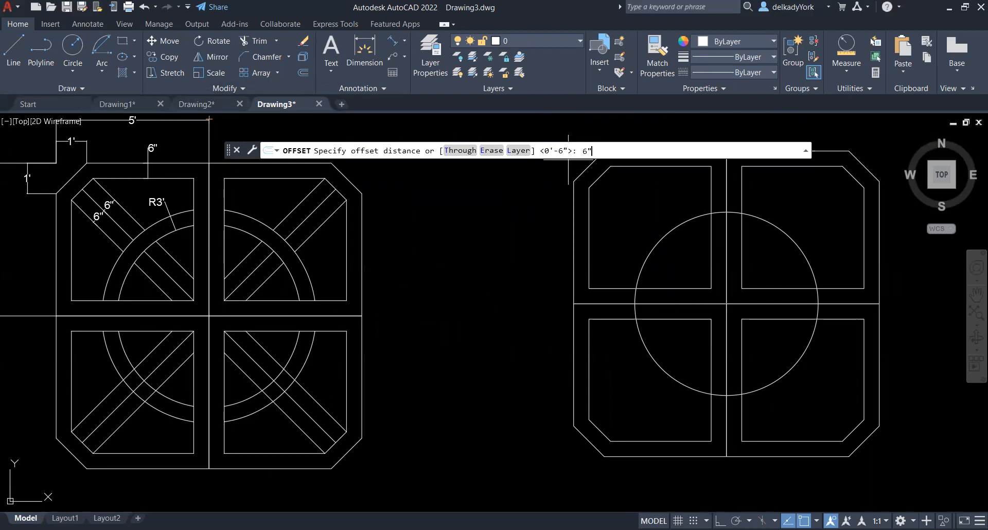
key("Return")
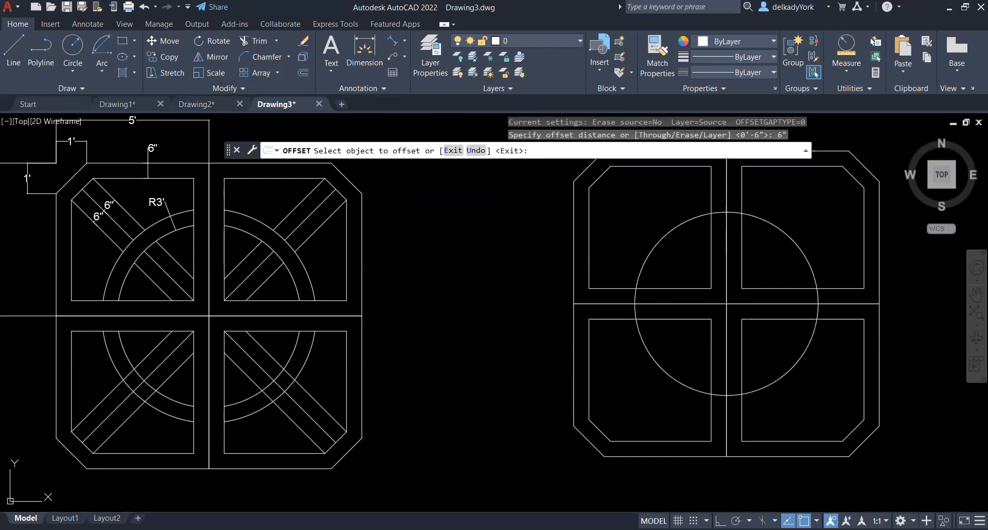
left_click(669, 232)
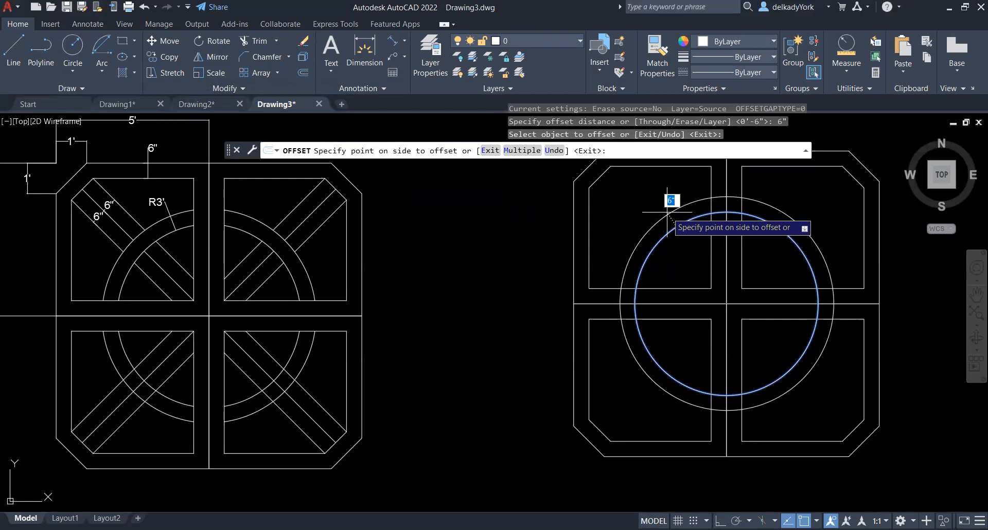
left_click(667, 212)
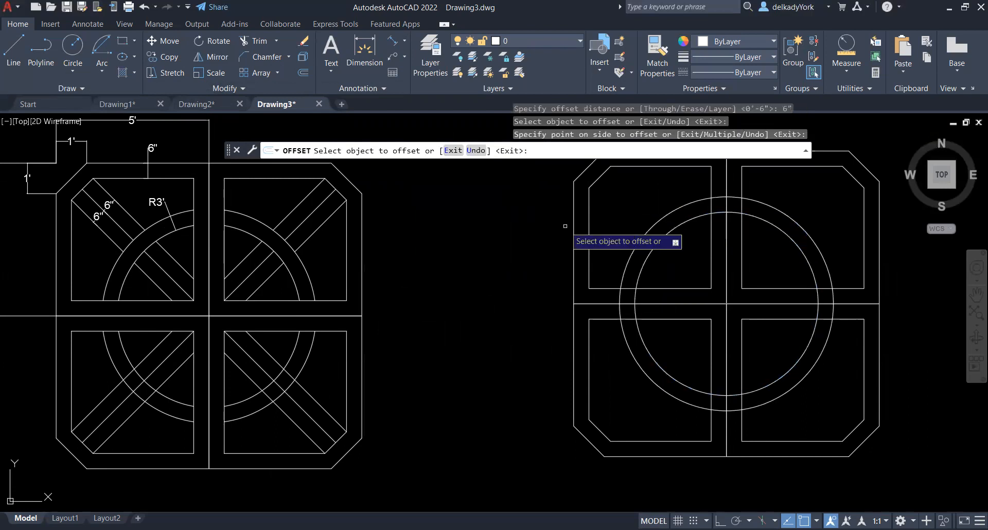
right_click(420, 290)
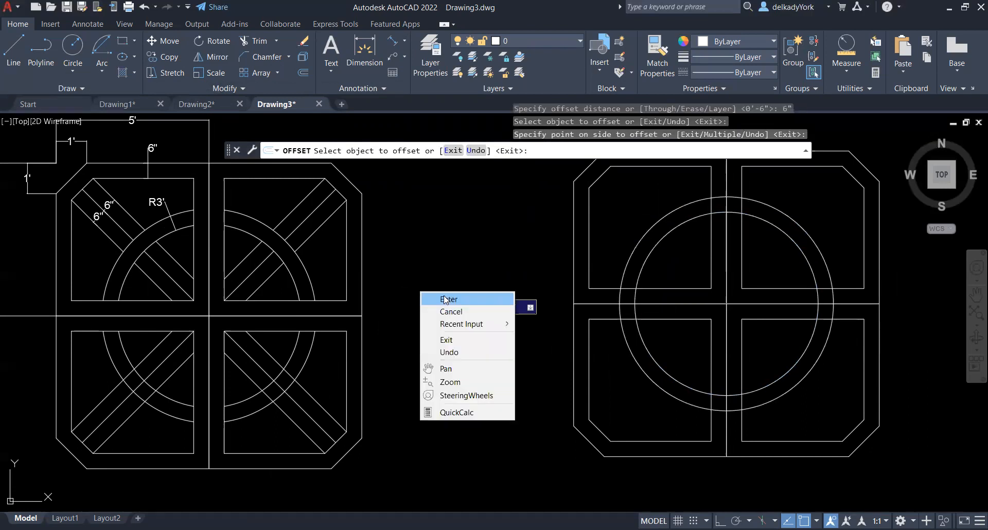
left_click(430, 297)
Enable the Intersection object snap and measure the gap between the two circles along the vertical centre line
left_click(846, 66)
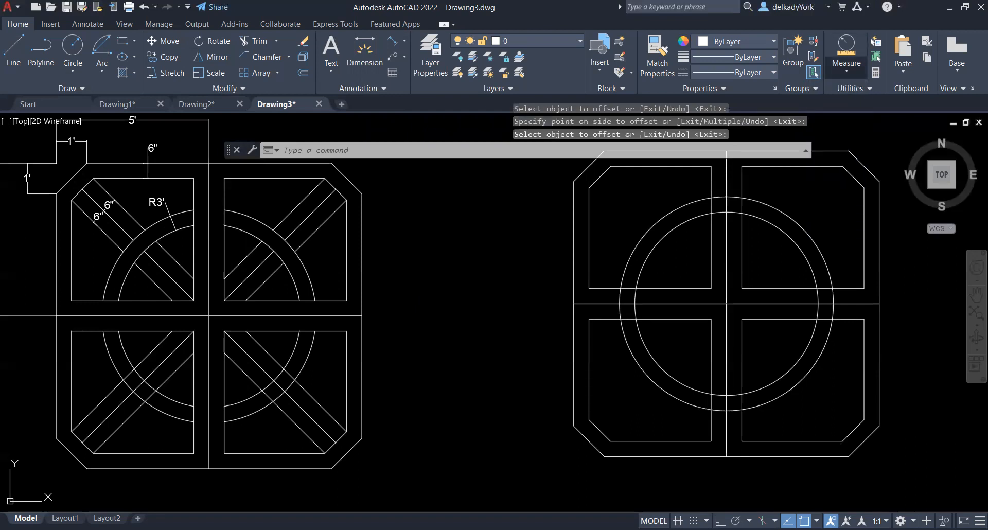
left_click(817, 521)
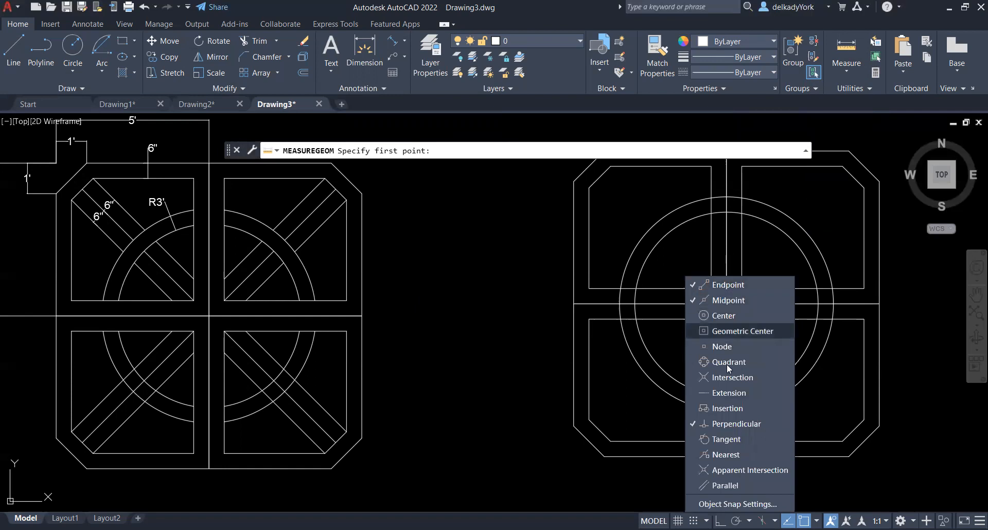
left_click(740, 378)
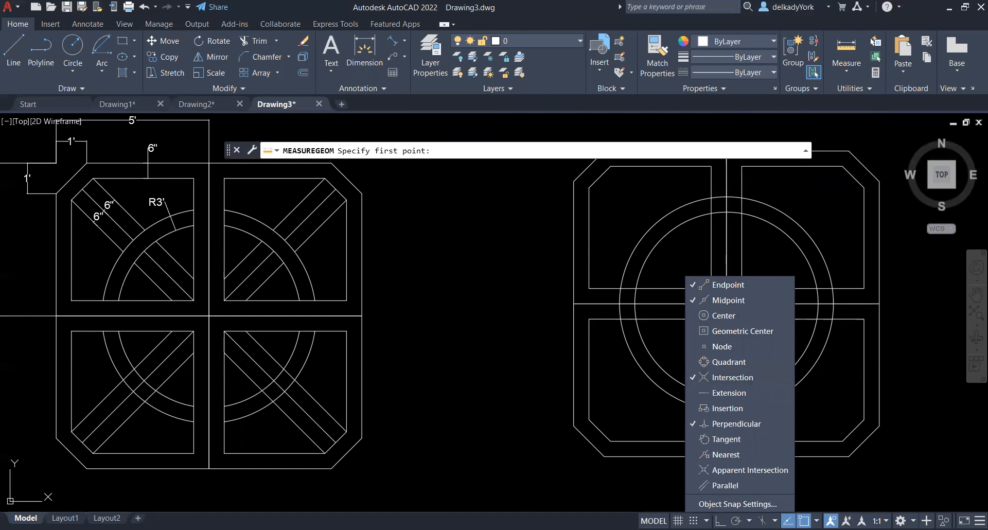
left_click(726, 212)
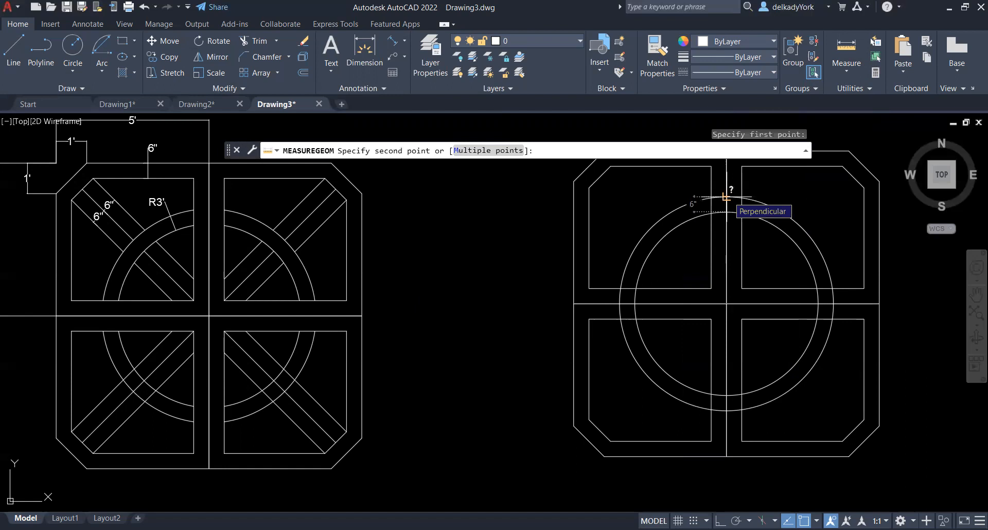
key("Escape")
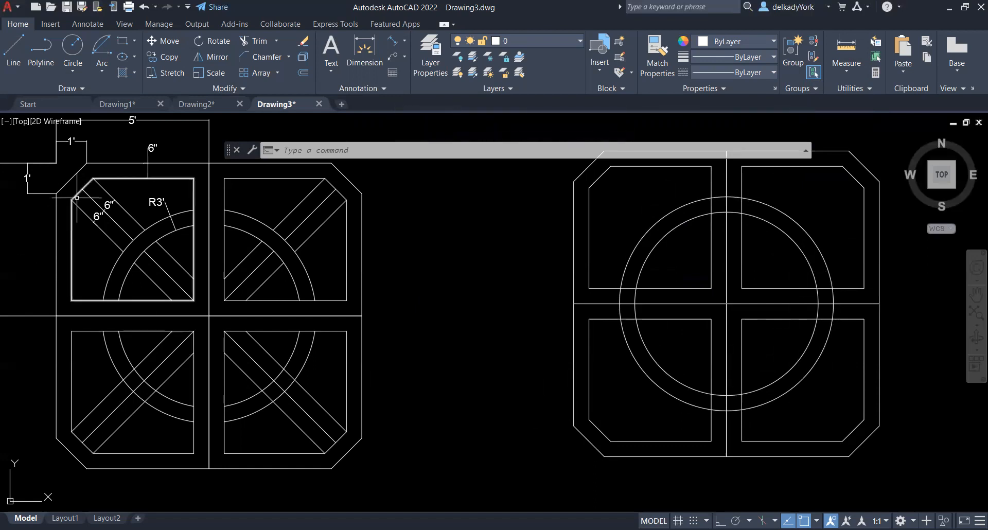
Trim both circles so that only the arcs inside the four inner panels remain
scroll(502, 393, "down", 2)
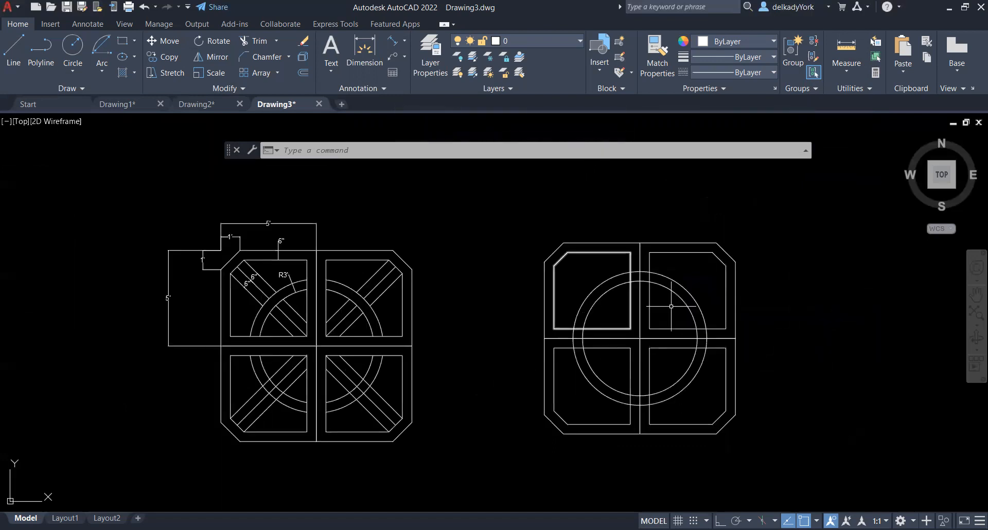
scroll(617, 318, "up", 2)
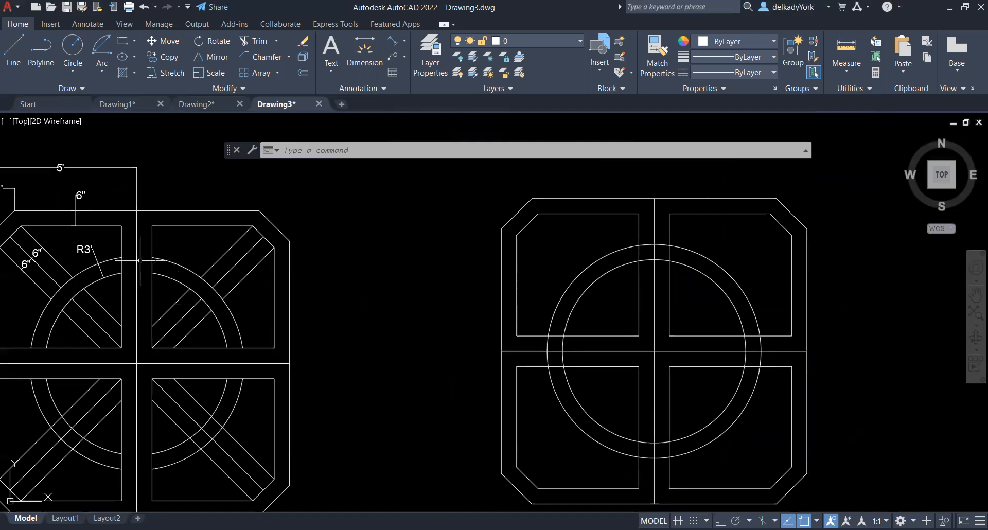
left_click(260, 42)
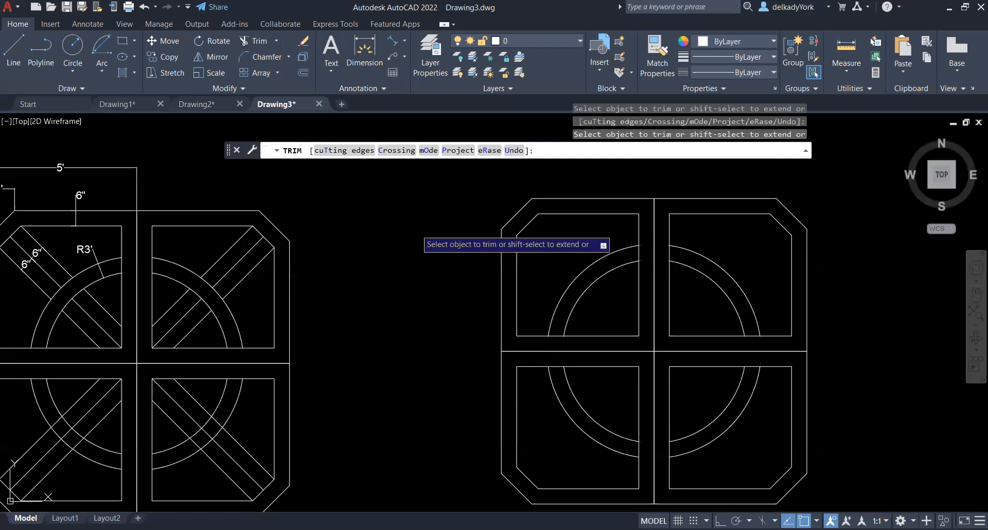
key("Escape")
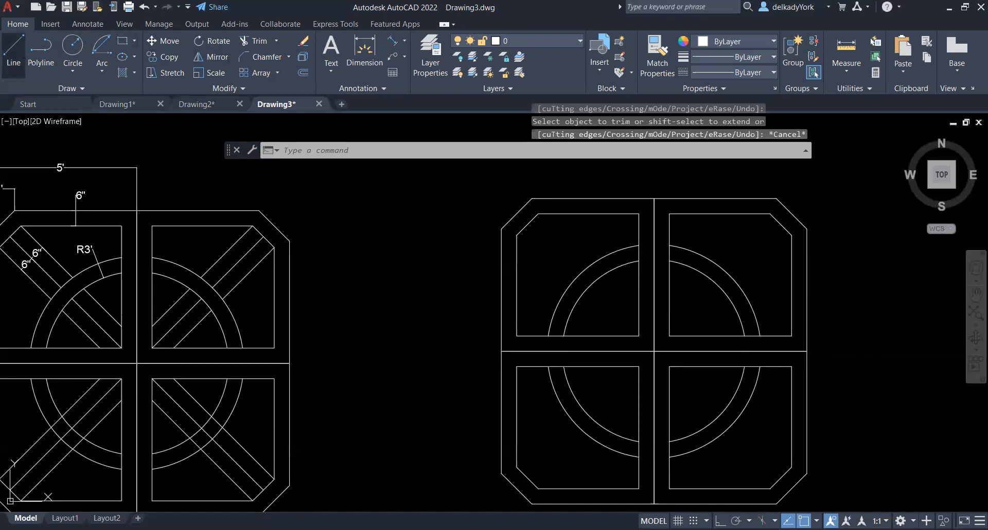
Turn off Intersection and Perpendicular snaps while drawing a diagonal line from the upper-left inner panel's lower-right corner to its chamfer's midpoint
left_click(13, 49)
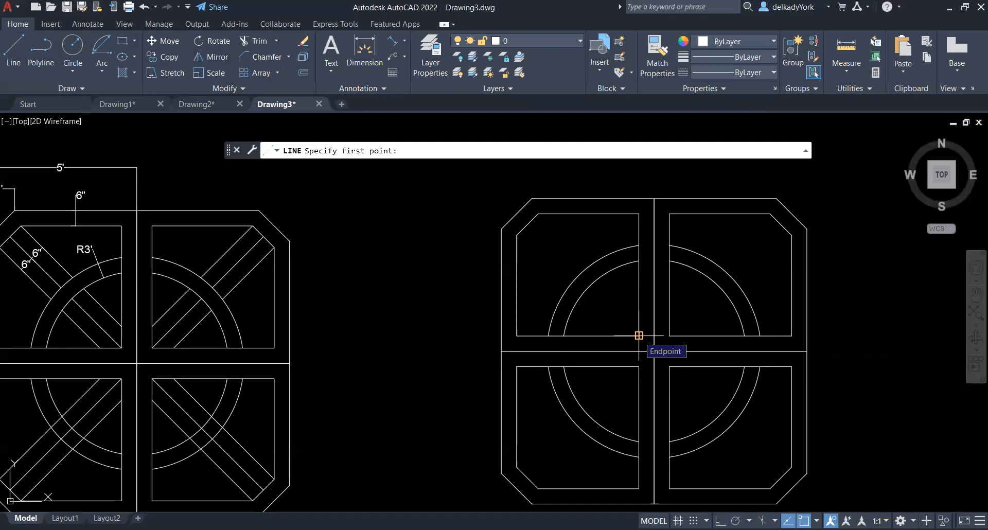
left_click(639, 336)
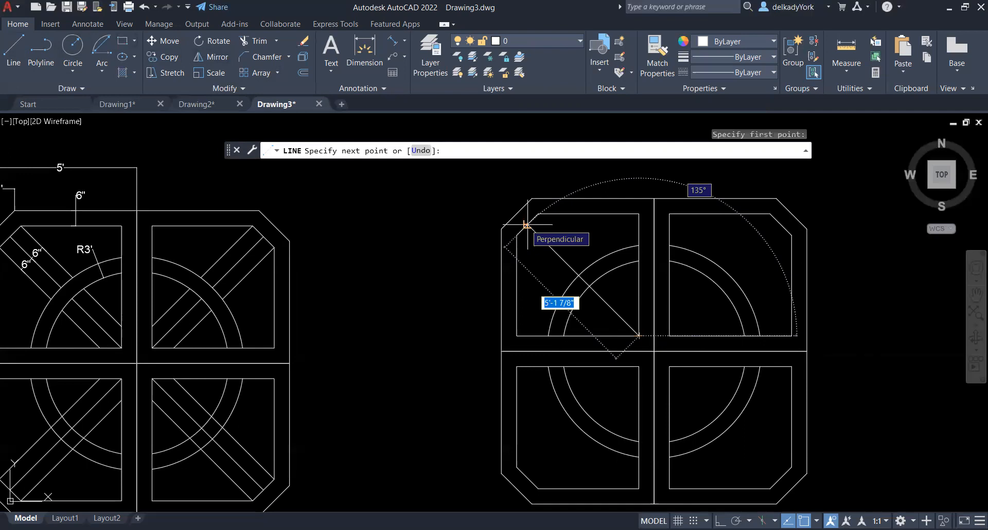
left_click(816, 521)
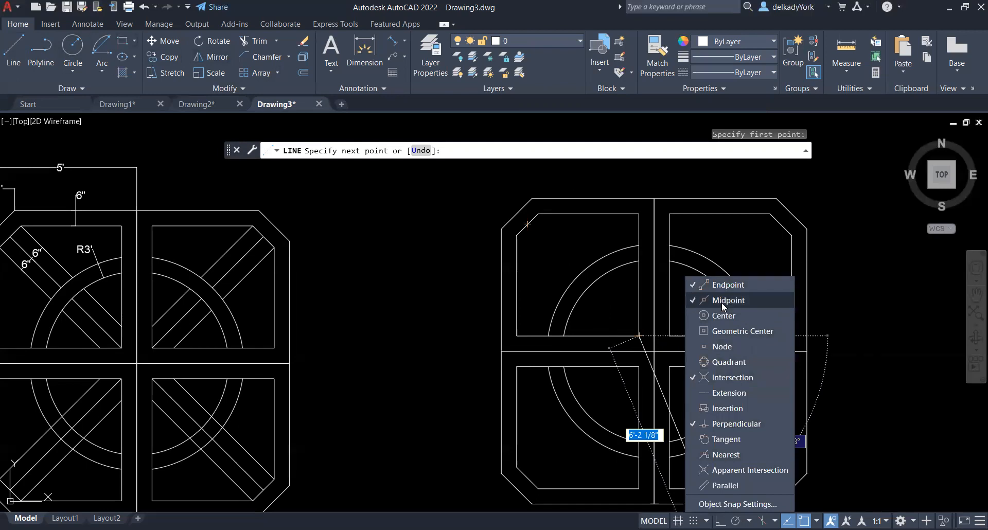
left_click(750, 379)
left_click(756, 424)
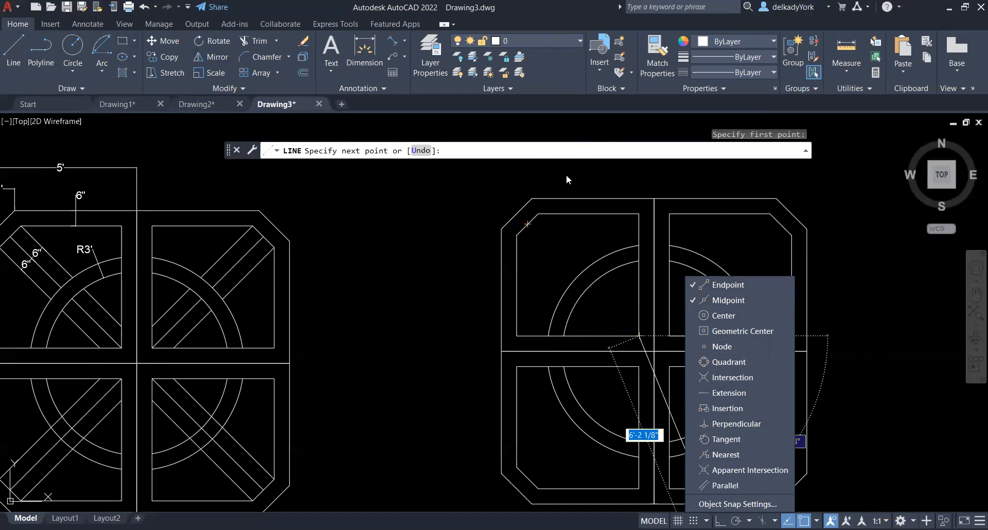
left_click(528, 224)
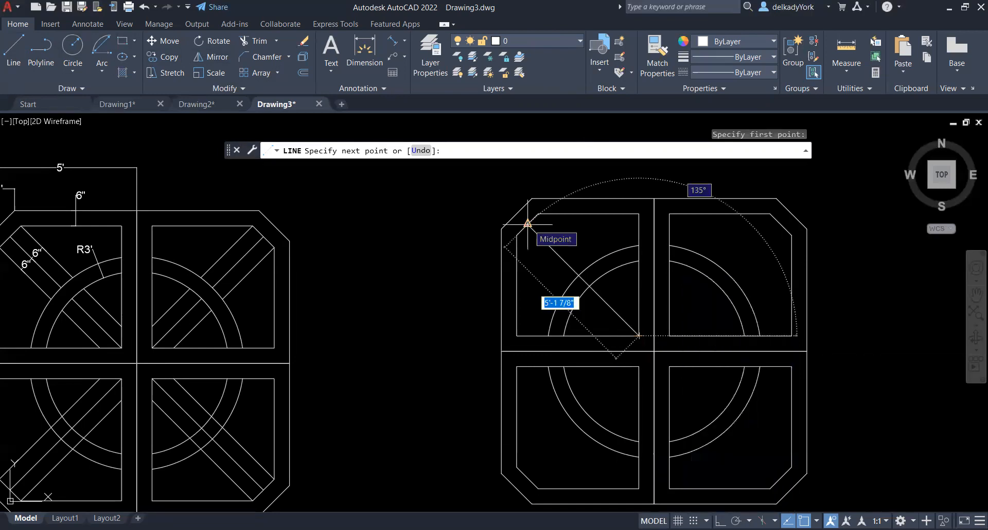
left_click(528, 224)
right_click(559, 186)
left_click(571, 195)
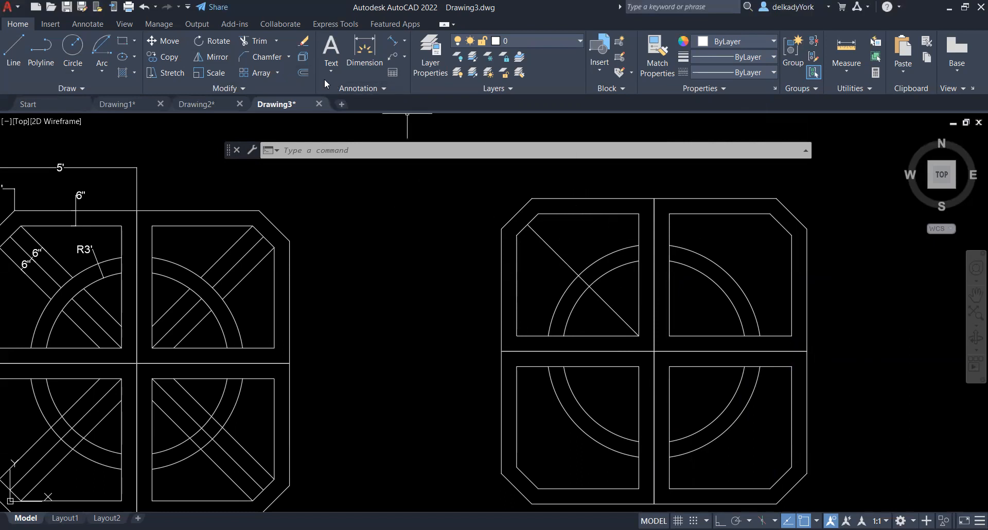
Offset the diagonal line in the upper-left panel 6" to both sides
left_click(305, 72)
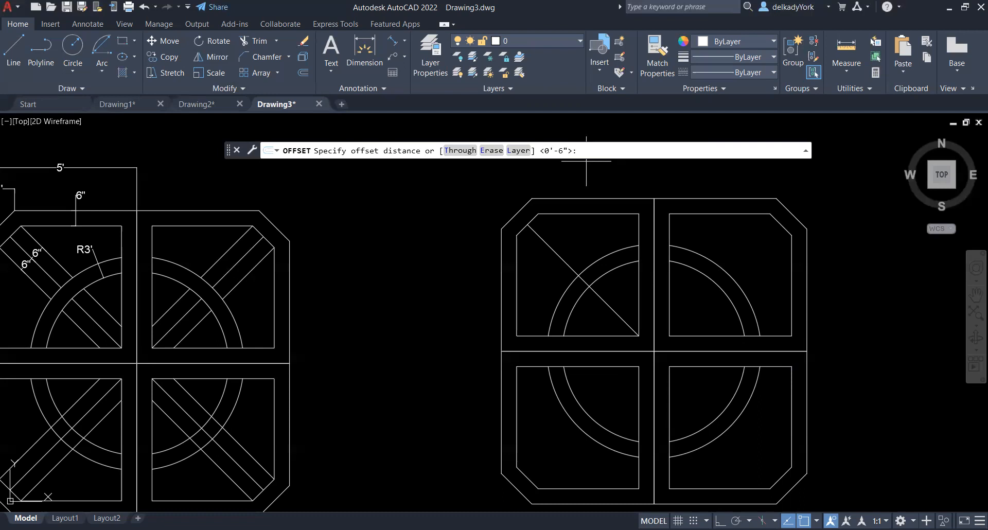
key("Return")
left_click(541, 237)
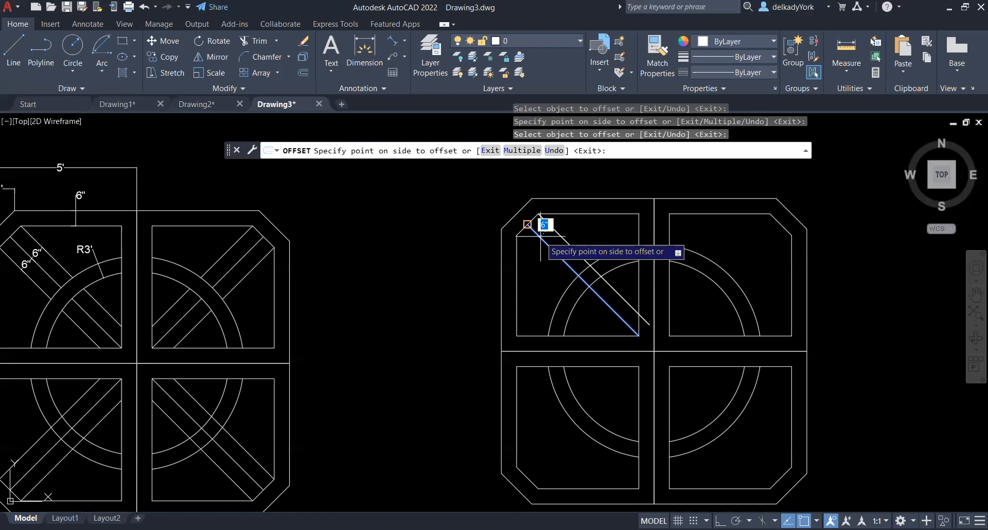
left_click(410, 361)
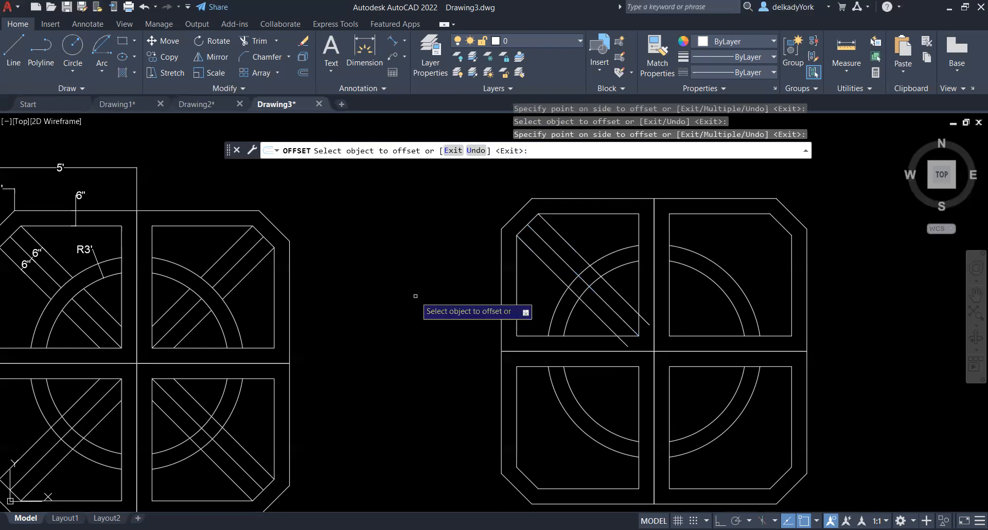
Trim the upper-left panel's three diagonal lines where they overrun its inner outline and between the two arcs
key("Escape")
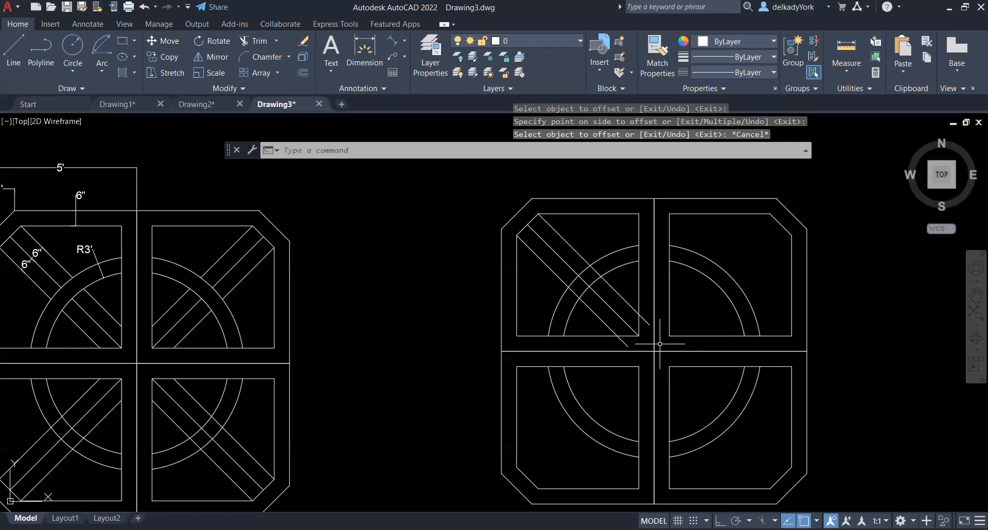
left_click(259, 42)
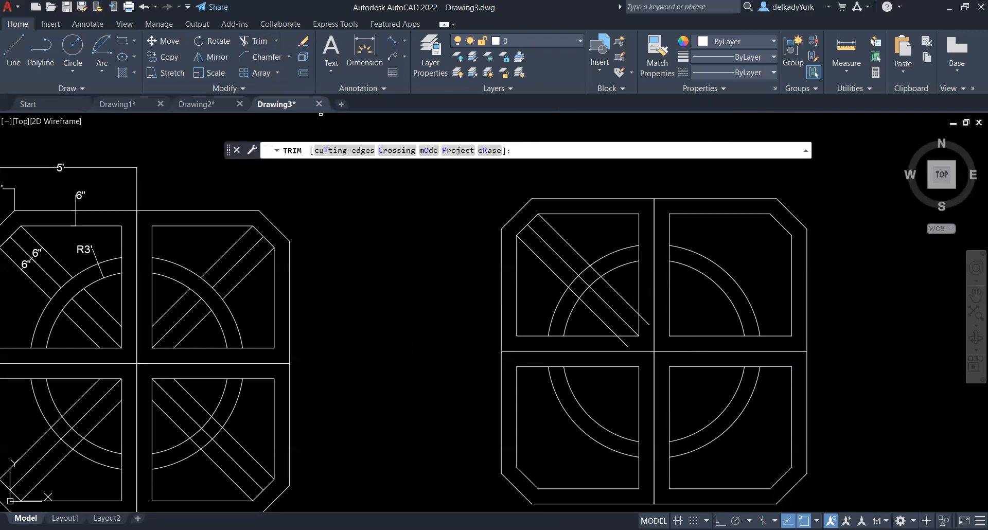
left_click(627, 344)
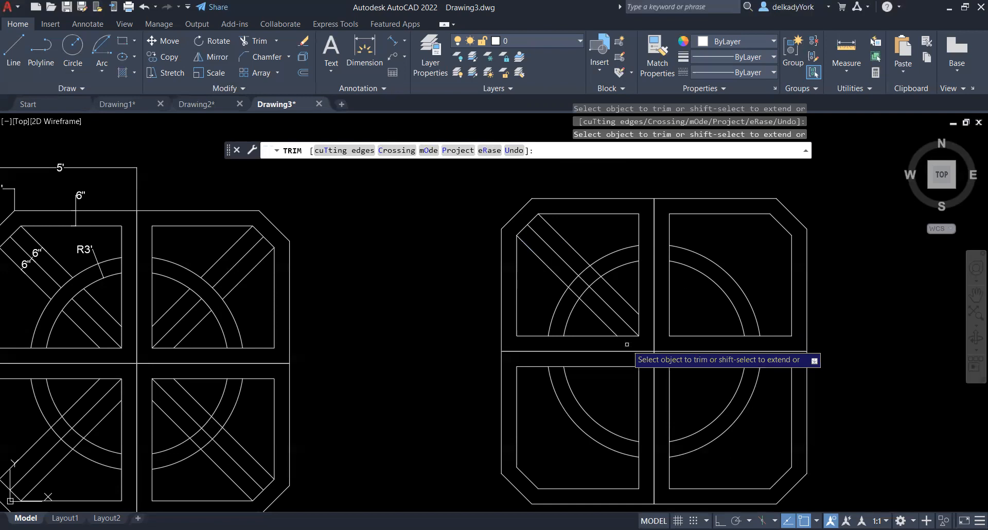
left_click(599, 283)
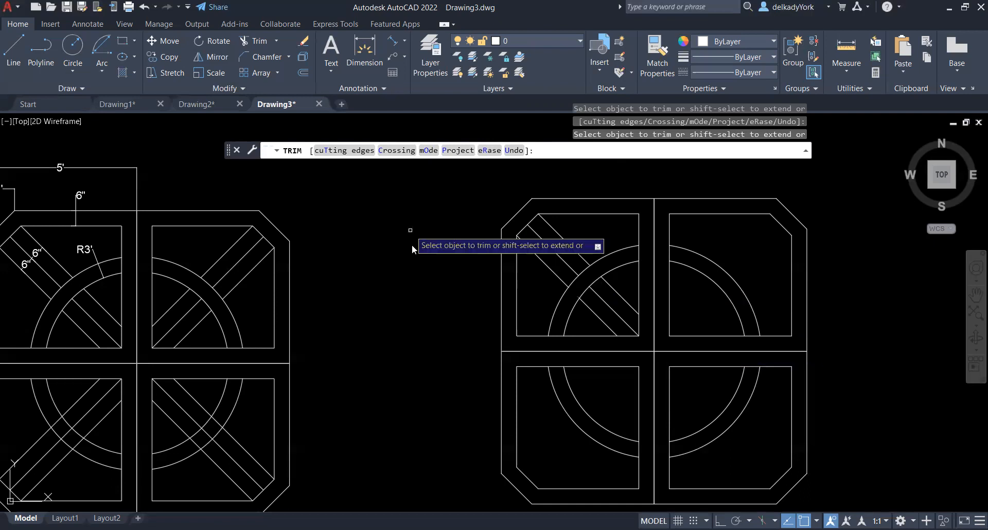
key("Return")
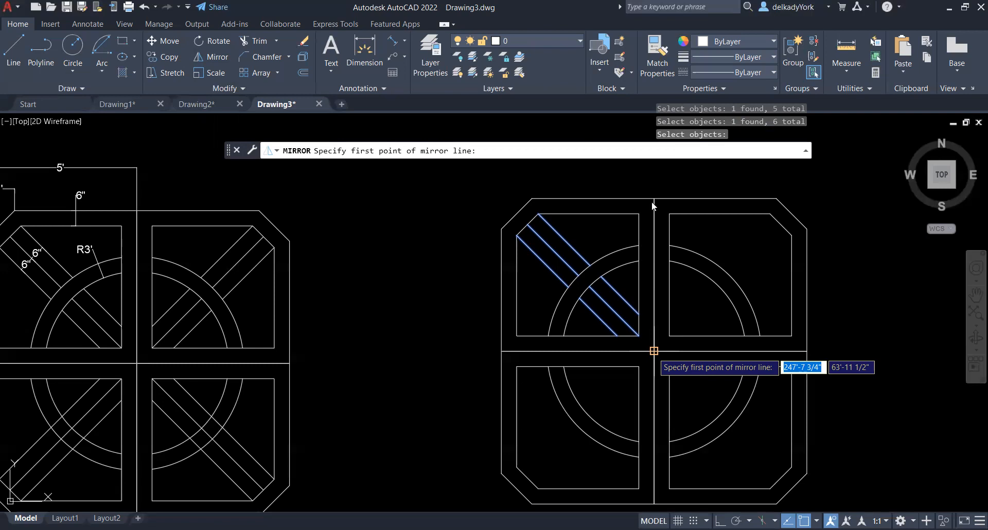
Mirror the upper-left diagonal strip lines across the vertical centre line into the upper-right panel, keeping the source objects
left_click(654, 351)
left_click(653, 200)
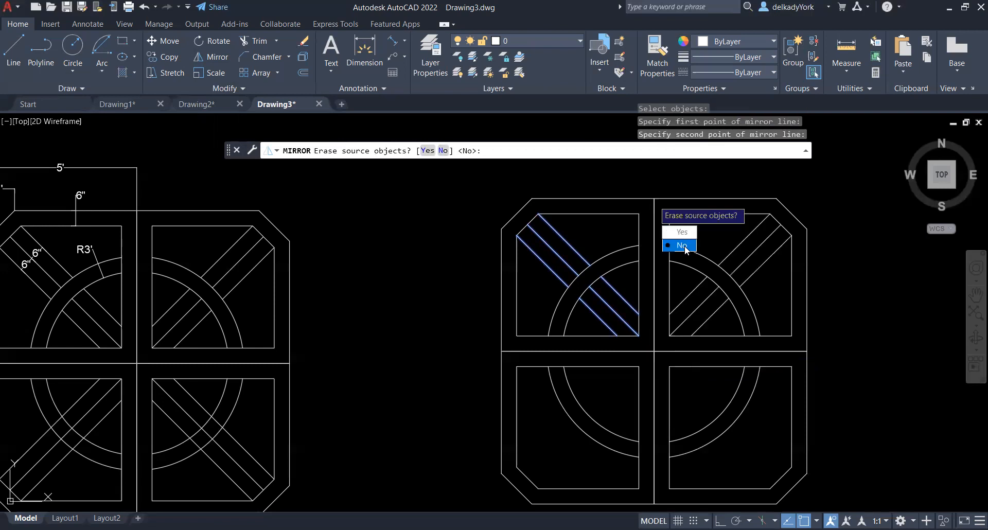
left_click(684, 246)
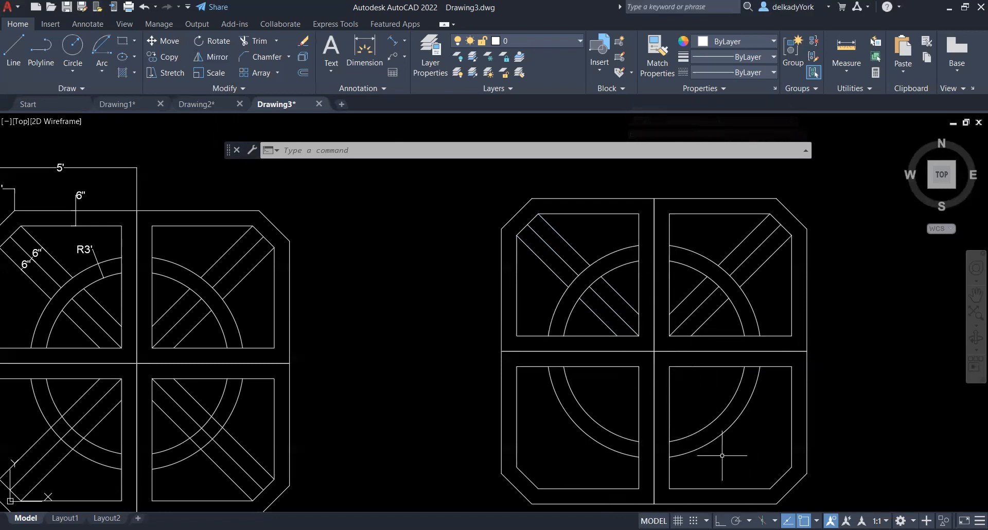
Mirror the diagonal strip lines of both upper panels across the horizontal centre line into the lower panels, keeping the source objects
left_click(211, 57)
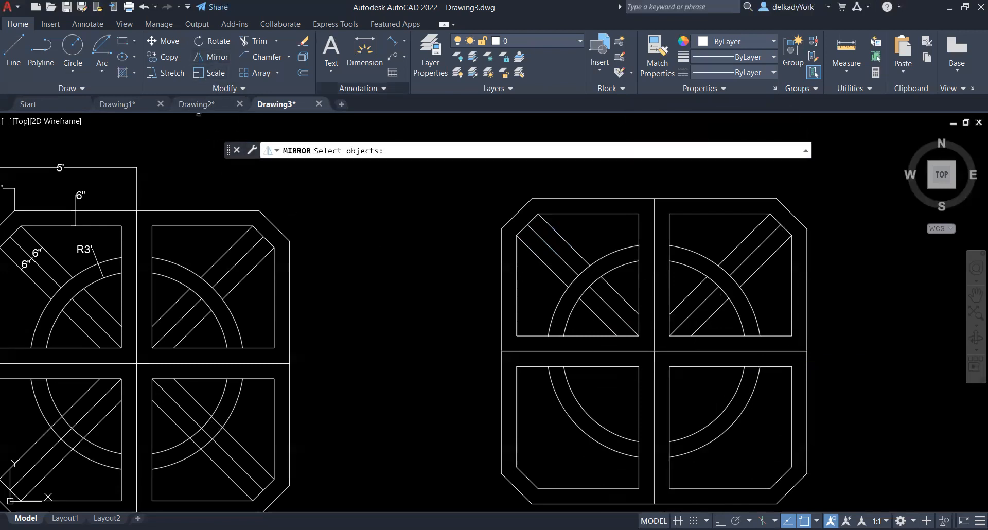
mouse_move(766, 271)
left_mouse_down()
mouse_move(741, 238)
mouse_move(761, 278)
left_mouse_up()
mouse_move(722, 320)
left_mouse_down()
mouse_move(690, 289)
mouse_move(705, 327)
mouse_move(724, 322)
left_mouse_up()
mouse_move(608, 296)
left_mouse_down()
mouse_move(591, 317)
mouse_move(605, 289)
mouse_move(631, 294)
mouse_move(627, 302)
left_mouse_up()
left_click_drag(574, 273, 592, 241)
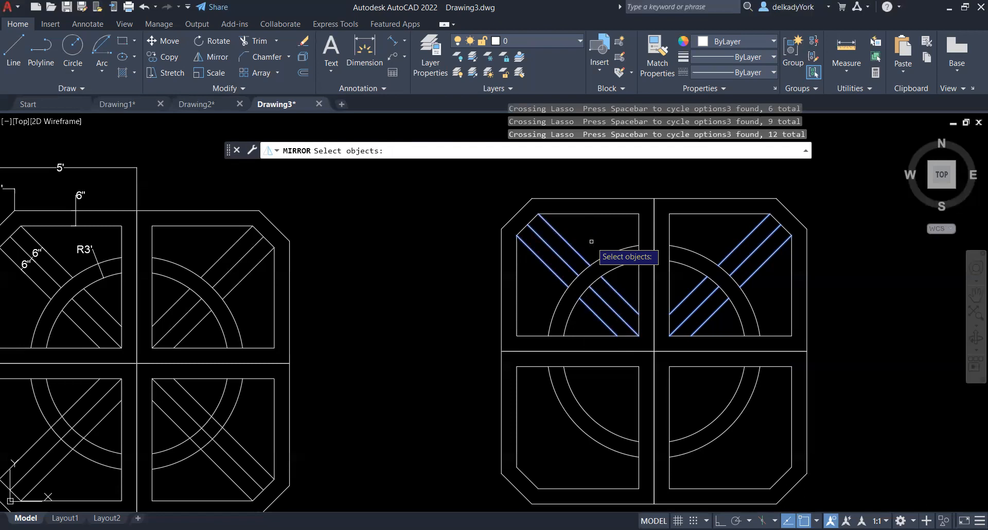
key("Return")
left_click(654, 352)
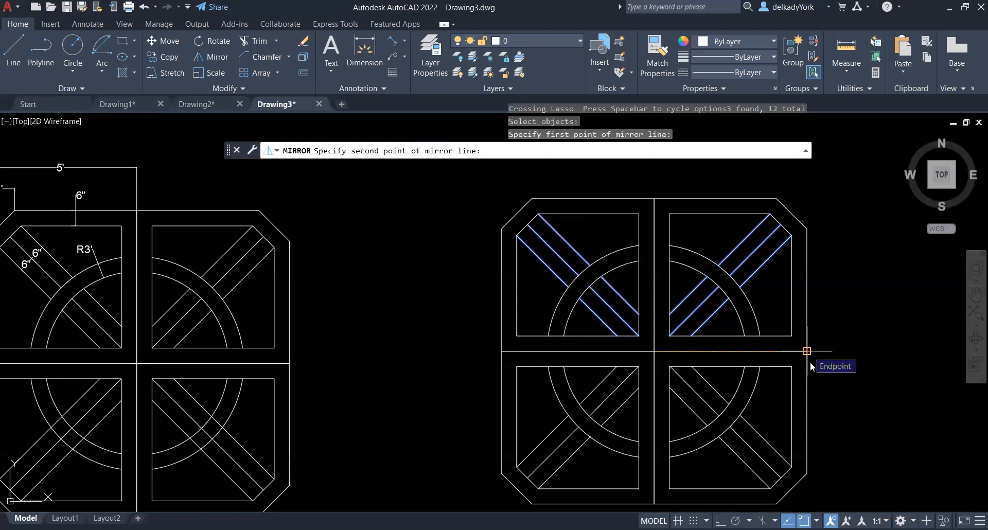
left_click(810, 363)
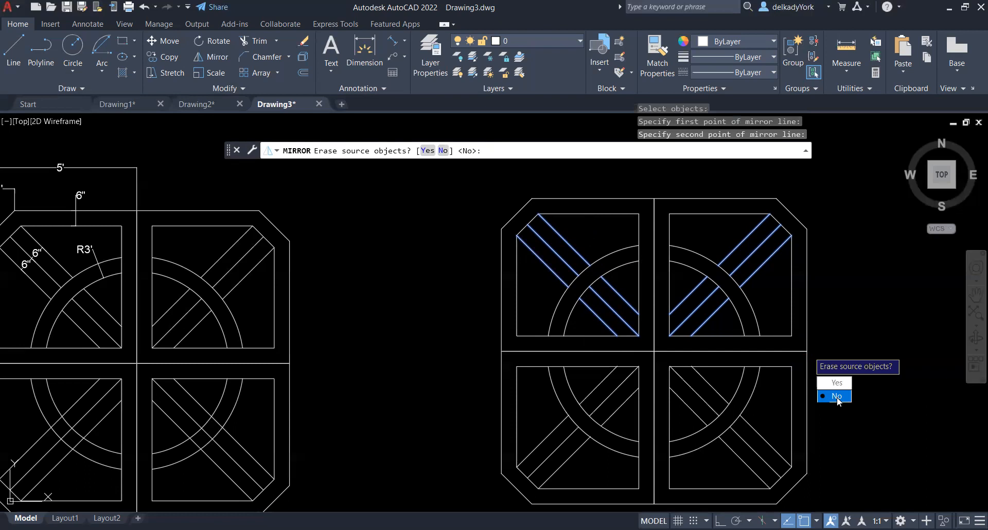
left_click(836, 396)
Measure the new pattern's upper outer edge from the upper-left chamfer's end to the vertical centre line
scroll(623, 212, "down", 2)
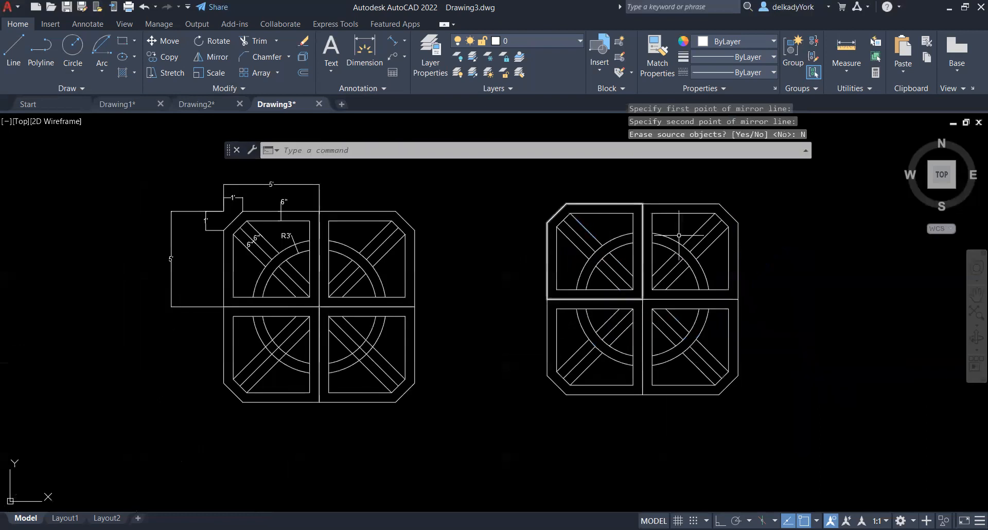
left_click(842, 72)
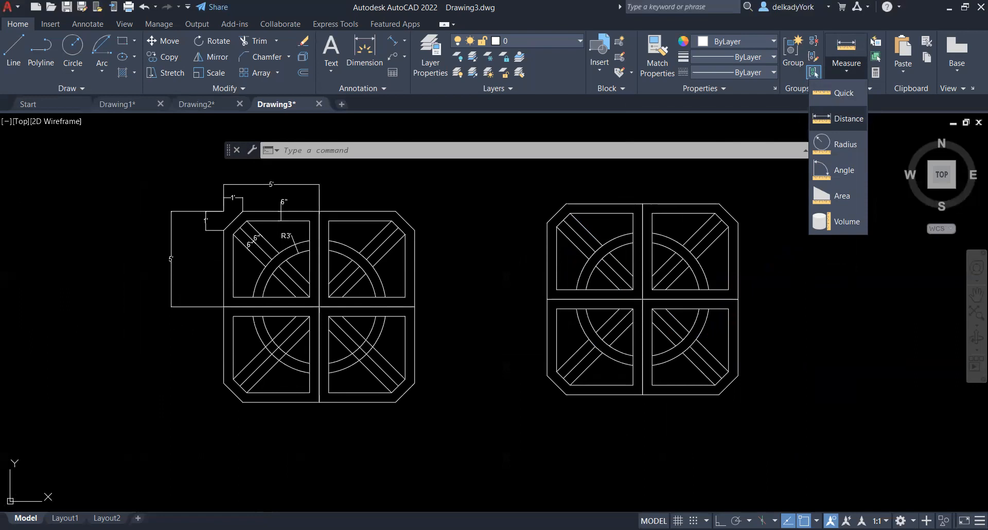
left_click(849, 119)
left_click(566, 204)
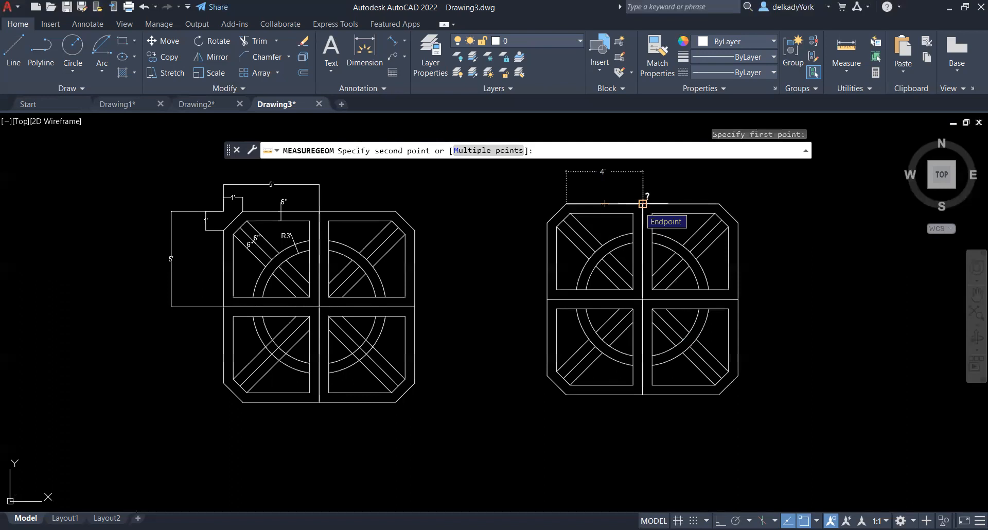
key("Escape")
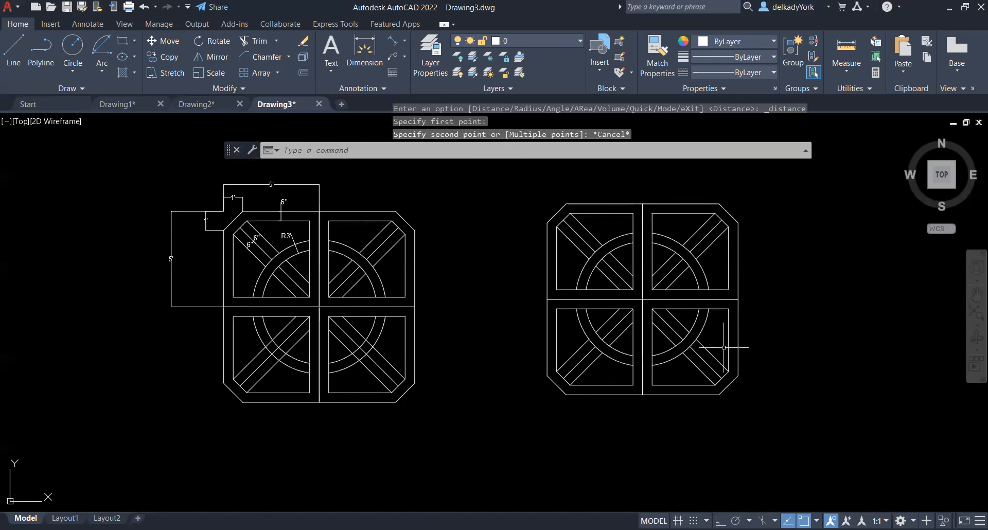
Look over the finished copies in Drawing1 and Drawing2, and return to Drawing3
left_click(131, 105)
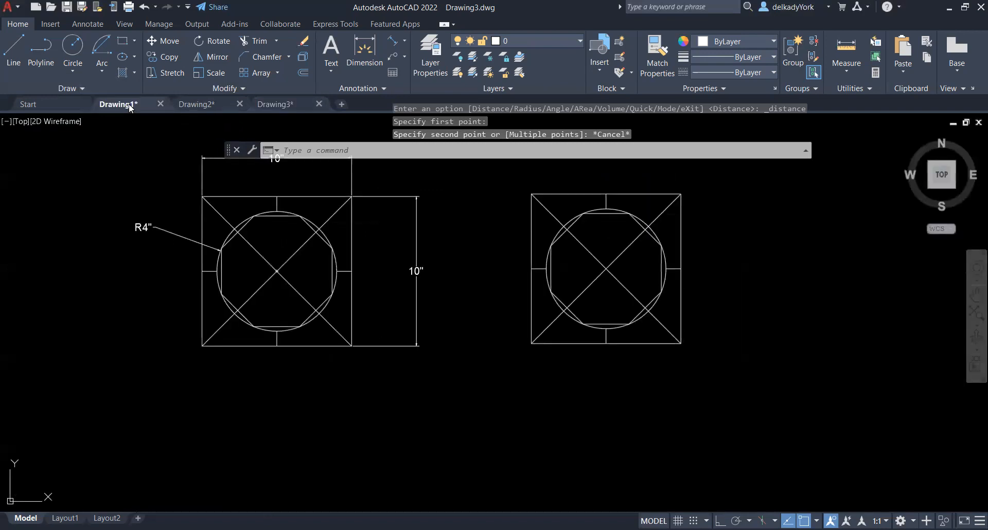
left_click(202, 106)
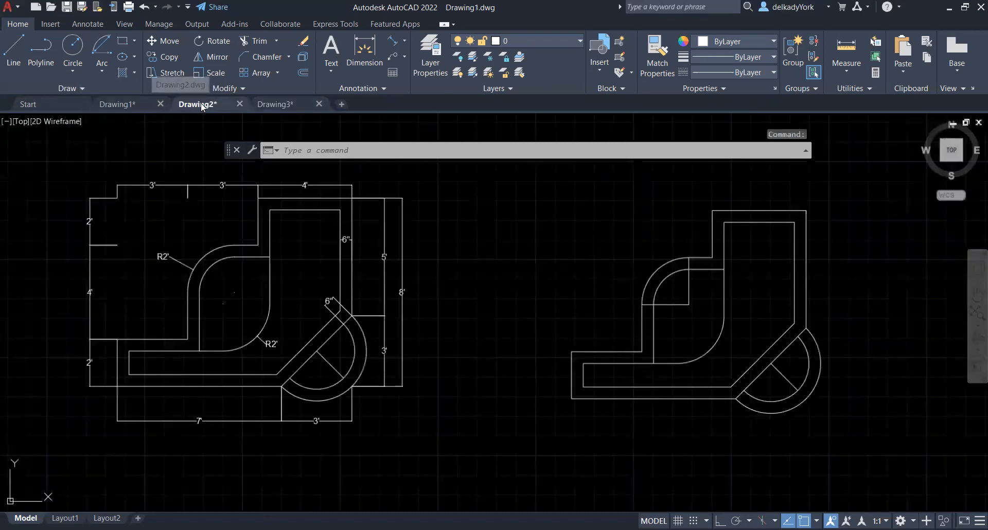
left_click(294, 103)
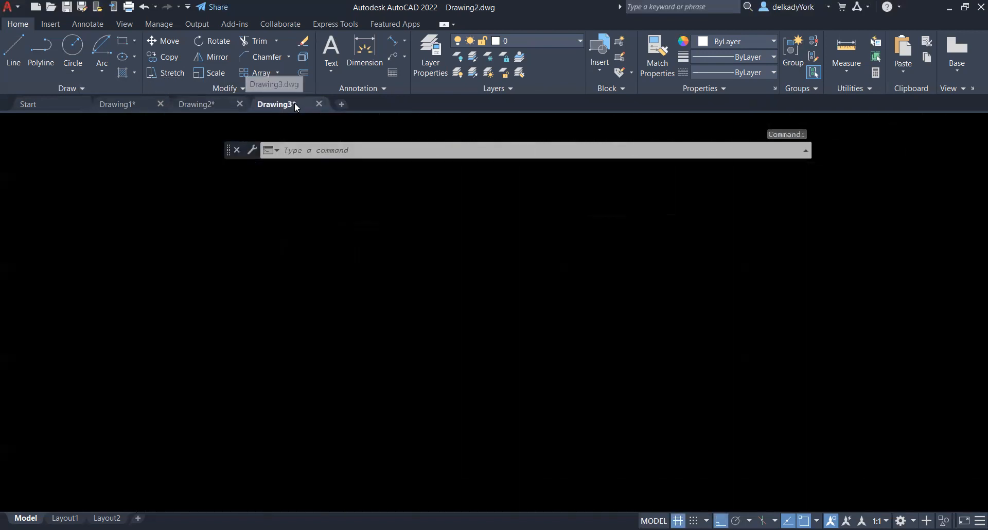
left_click(18, 8)
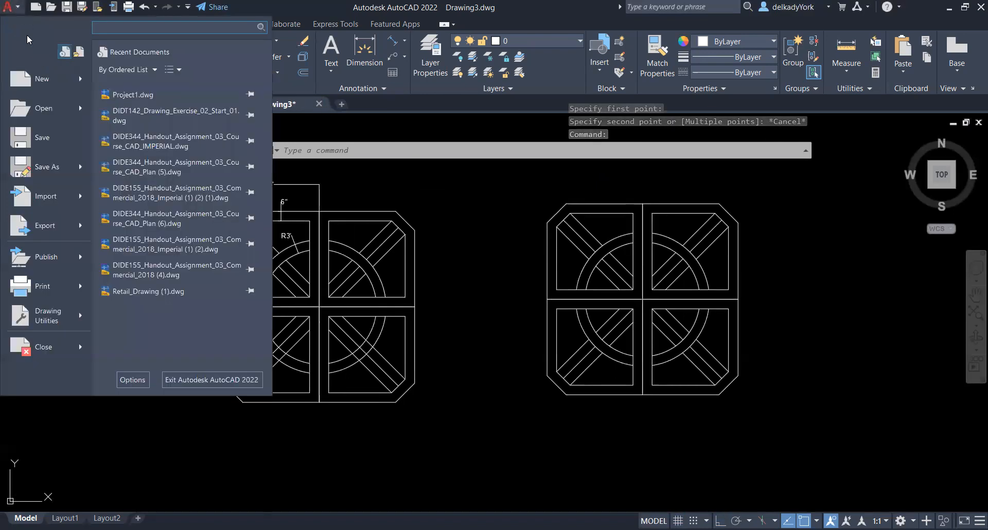
left_click(64, 176)
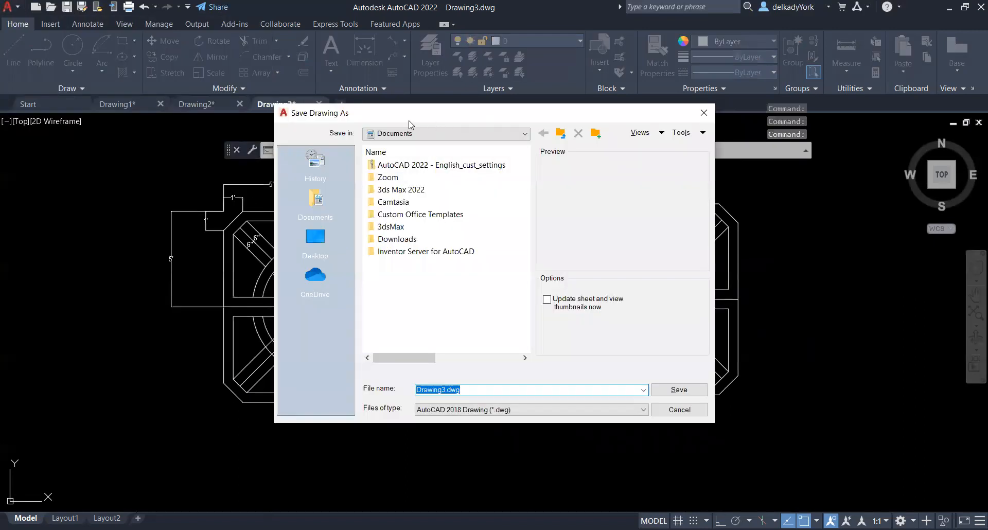
left_click(692, 412)
Save Drawing1 as Drawing1.1 in the Documents folder in AutoCAD 2018 DWG format
left_click(118, 104)
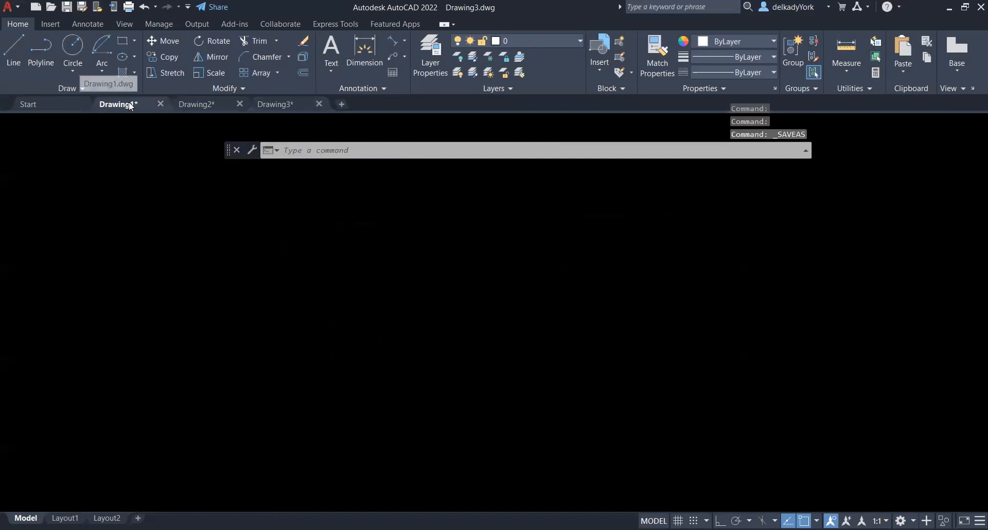
left_click(15, 9)
mouse_move(52, 167)
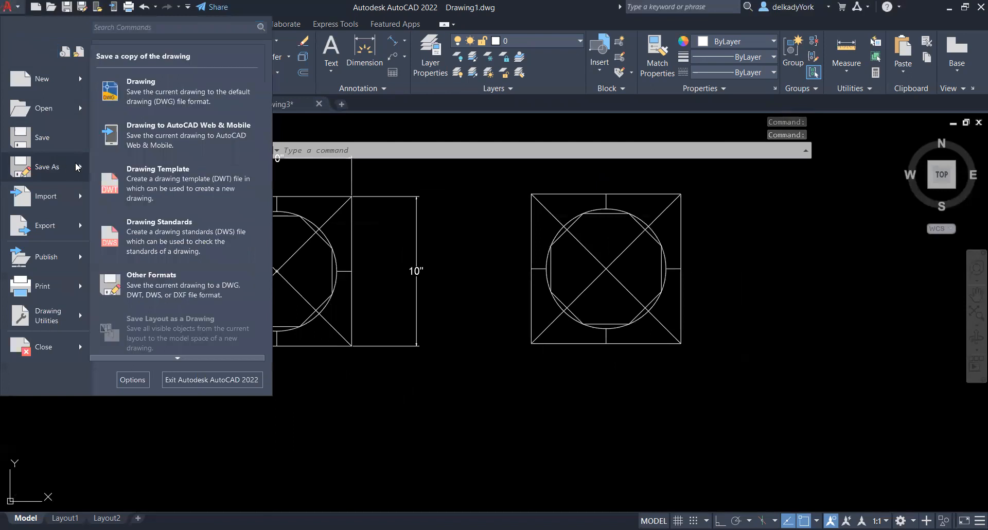
left_click(185, 85)
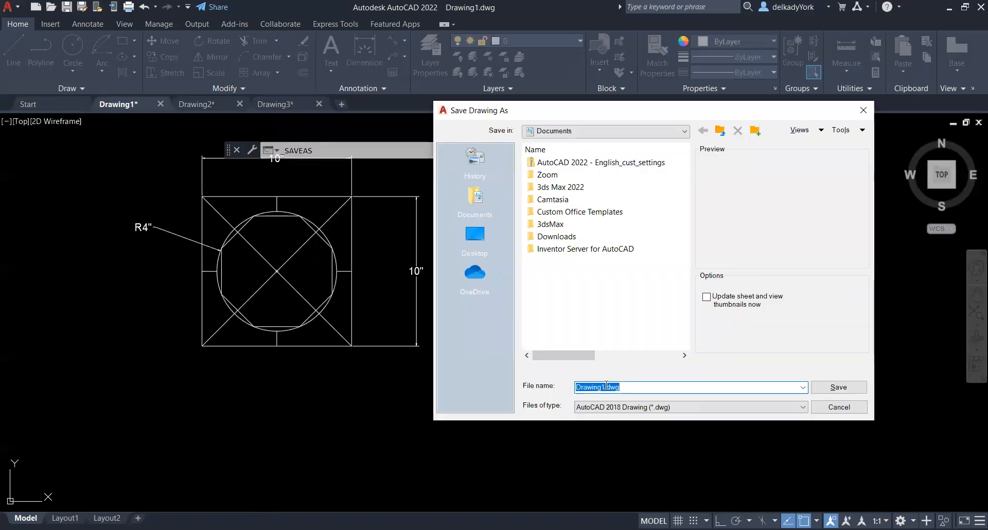
left_click(605, 387)
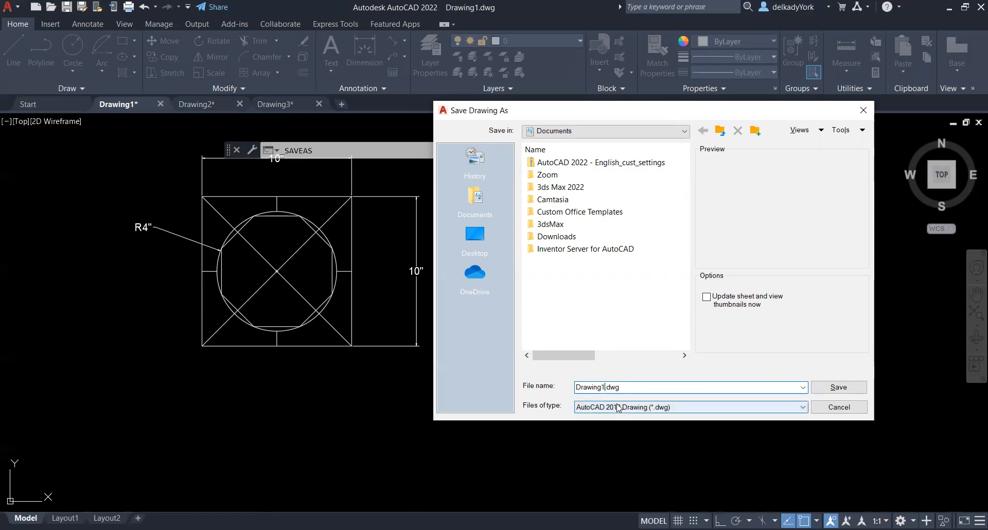
type(".1")
left_click(844, 389)
mouse_move(132, 107)
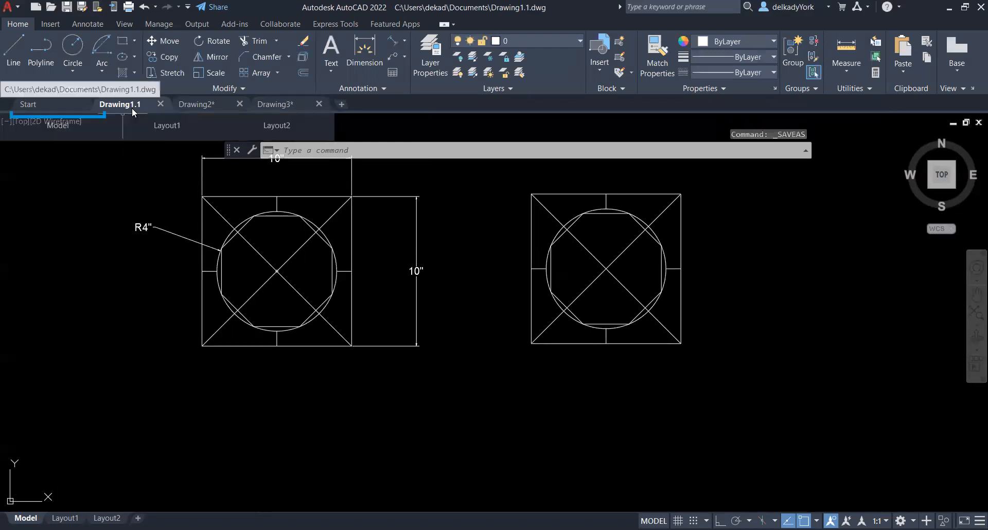
Save Drawing2 as Drawing1.2 in the Documents folder in AutoCAD 2018 DWG format
left_click(199, 106)
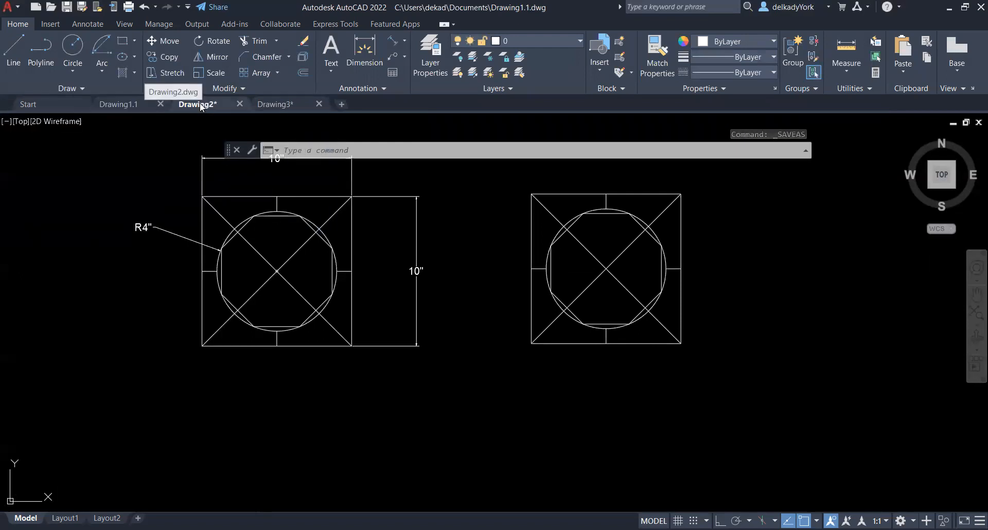
left_click(17, 8)
mouse_move(63, 157)
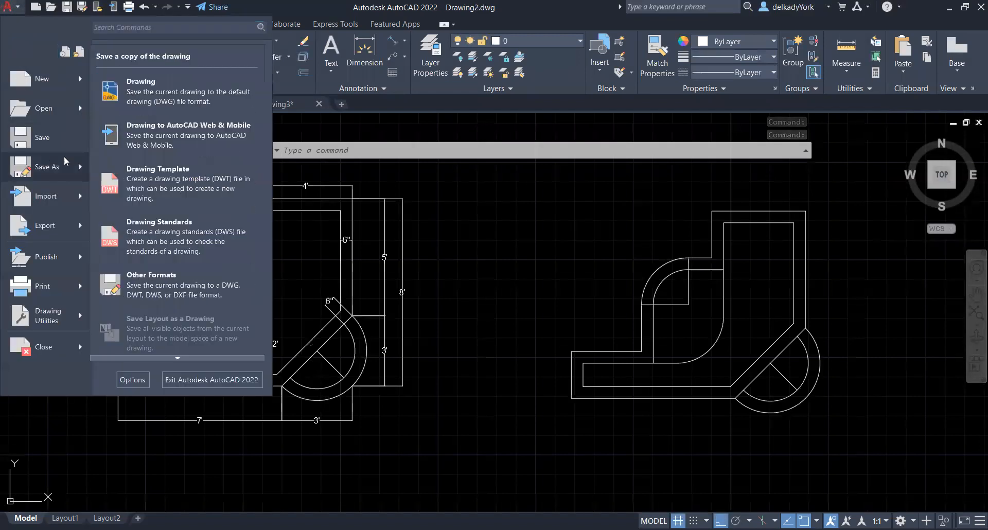
left_click(151, 97)
left_click(617, 388)
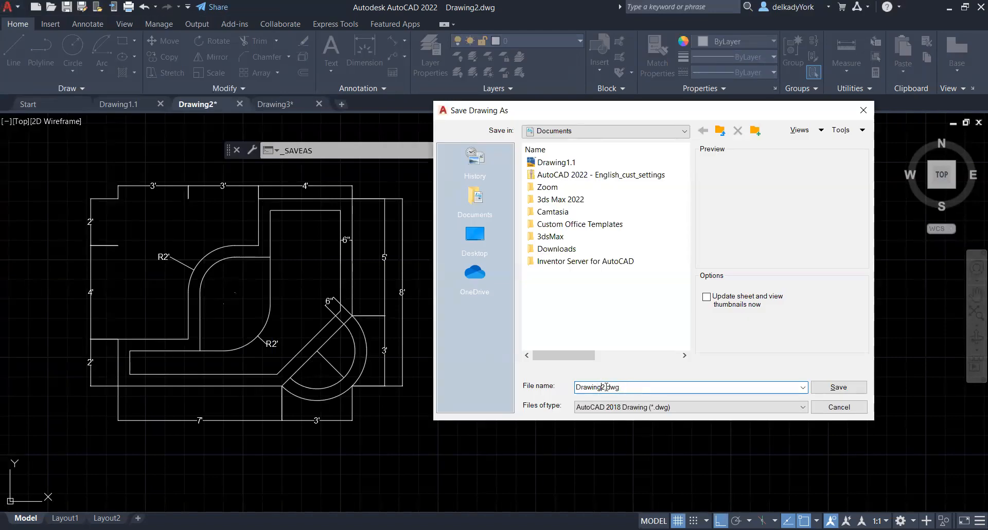
type("1.2")
key("BackSpace")
left_click(857, 391)
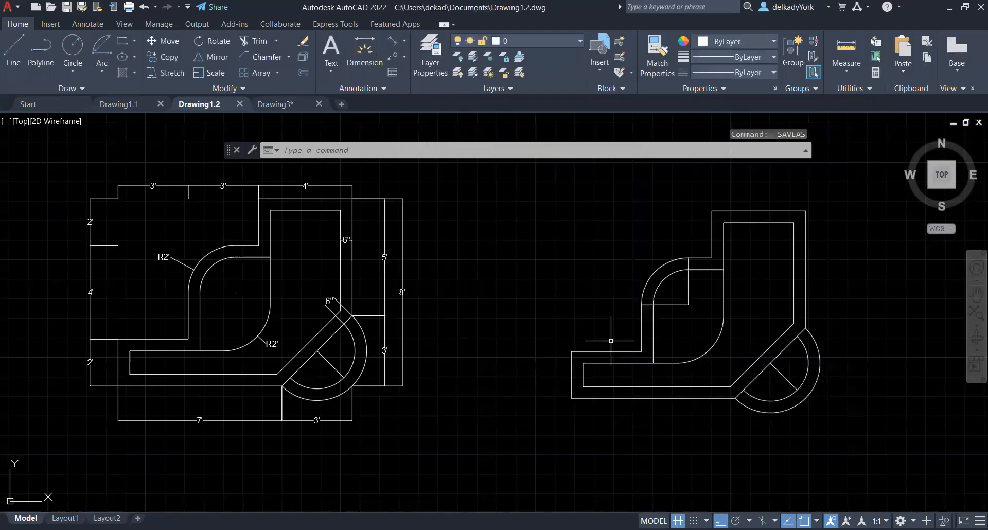
Save Drawing3 as Drawing1.3 in the Documents folder in AutoCAD 2018 DWG format
left_click(288, 103)
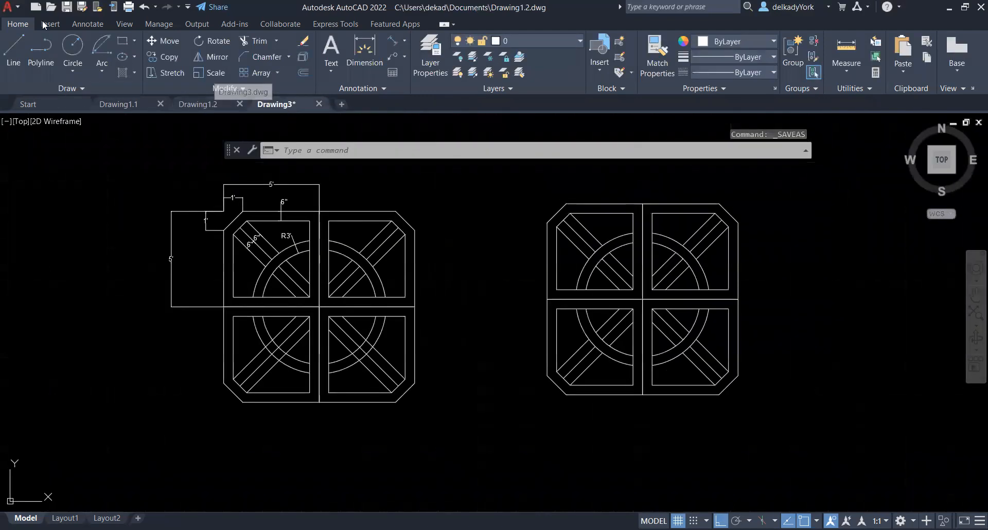
left_click(10, 7)
mouse_move(46, 167)
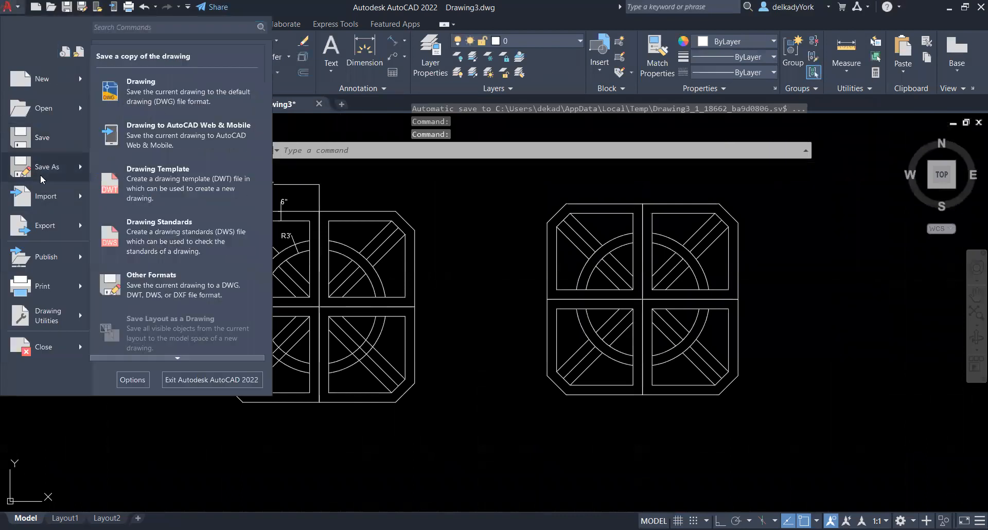
left_click(172, 94)
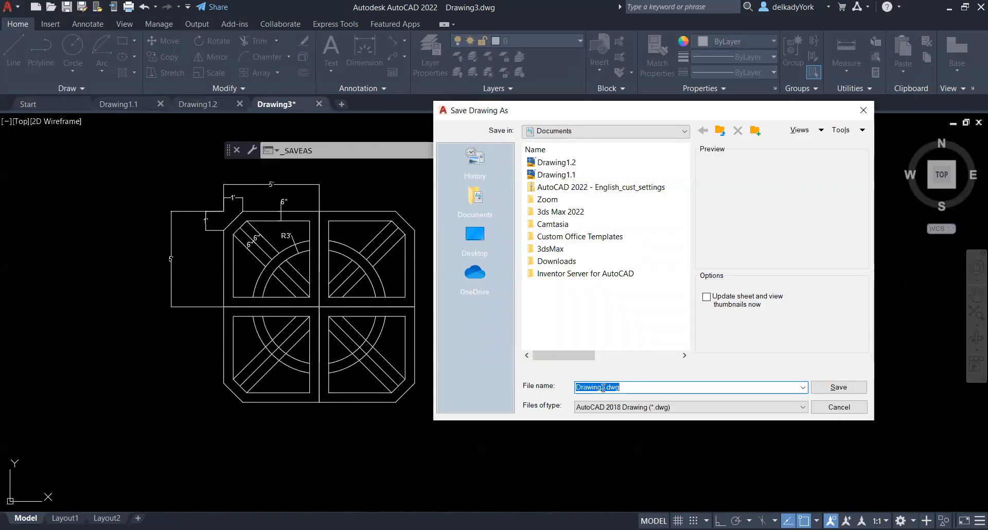
left_click(603, 387)
type("1")
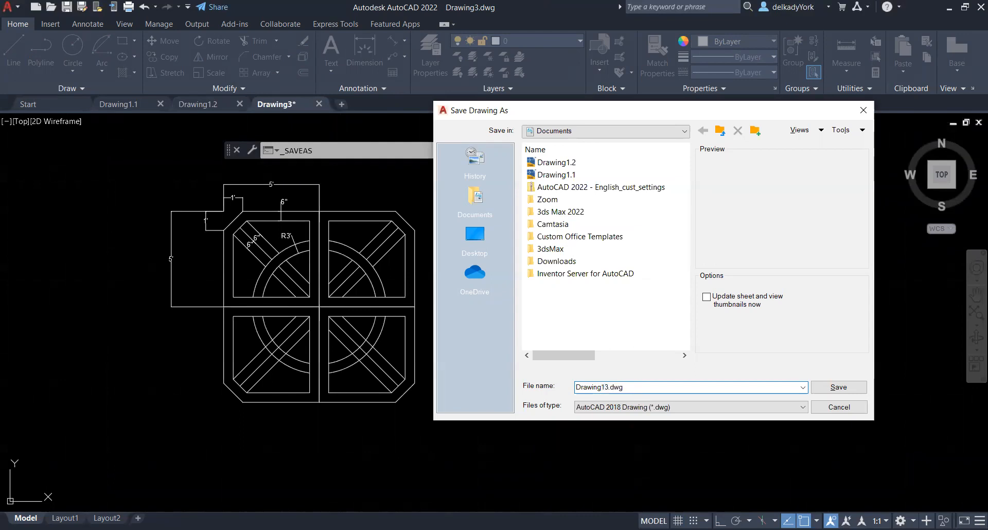
type(".")
left_click(843, 391)
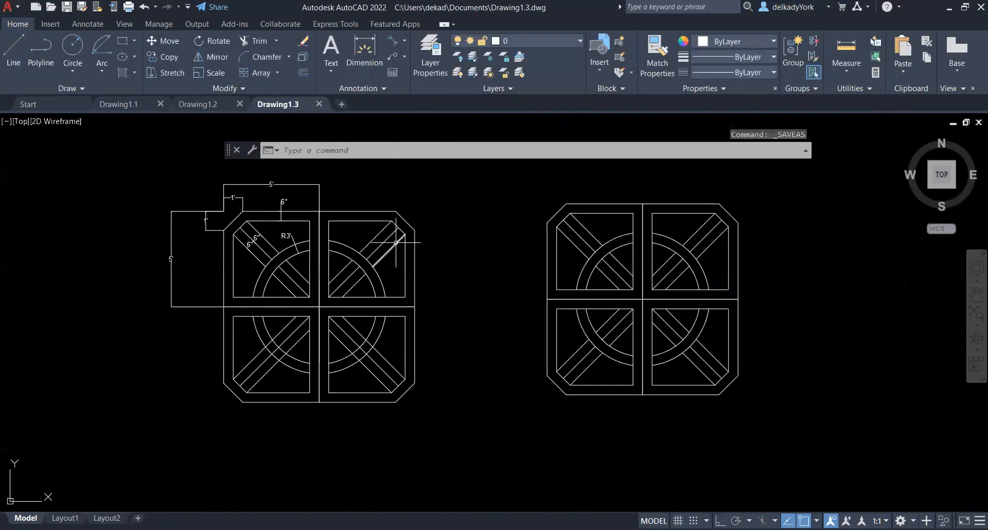